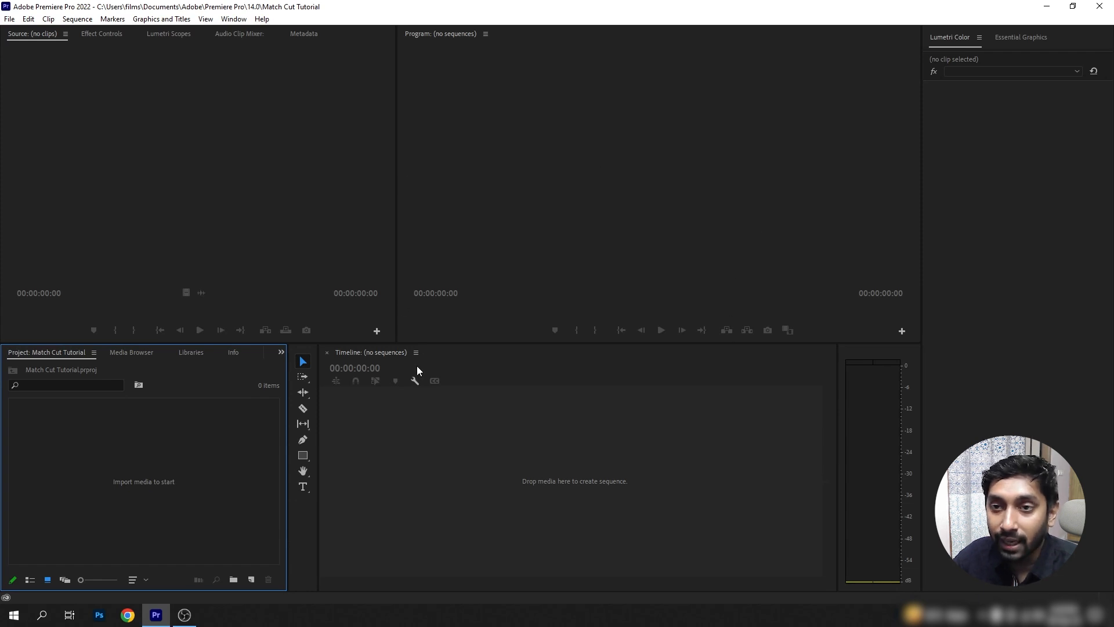
Set the workspace layout to Editing.
{"action": "left_click", "coordinate": [237, 21]}
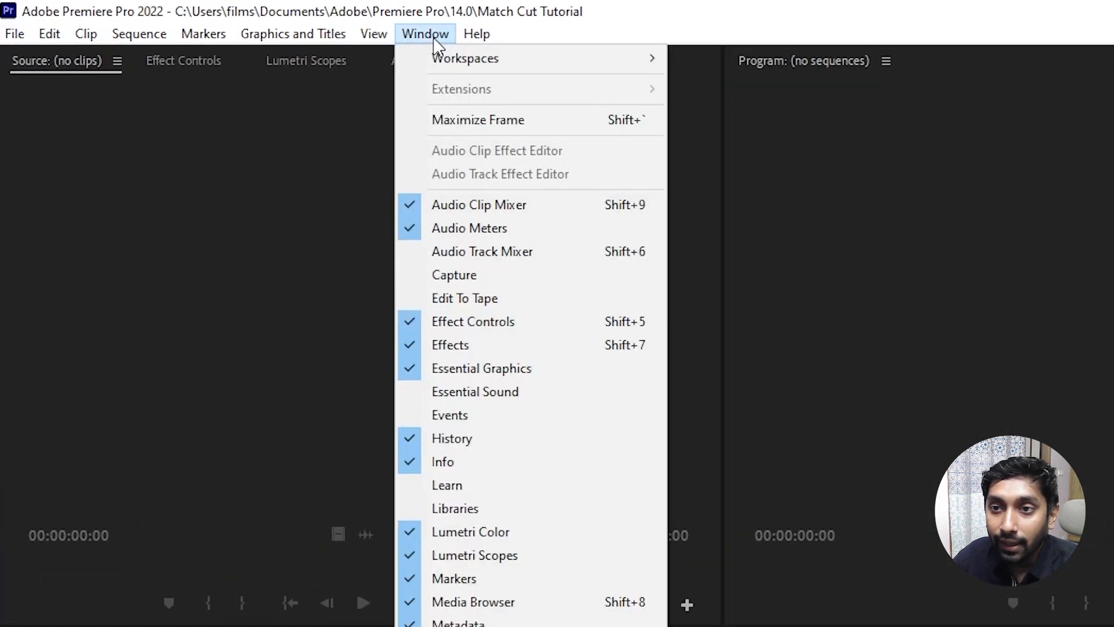
{"action": "mouse_move", "coordinate": [458, 56]}
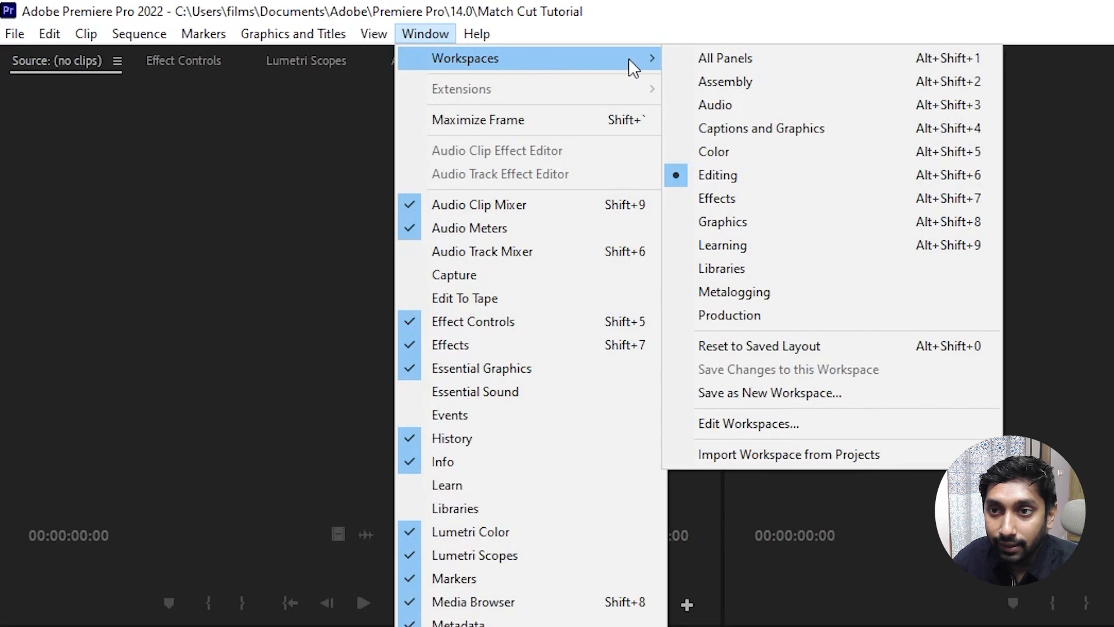
{"action": "left_click", "coordinate": [788, 186]}
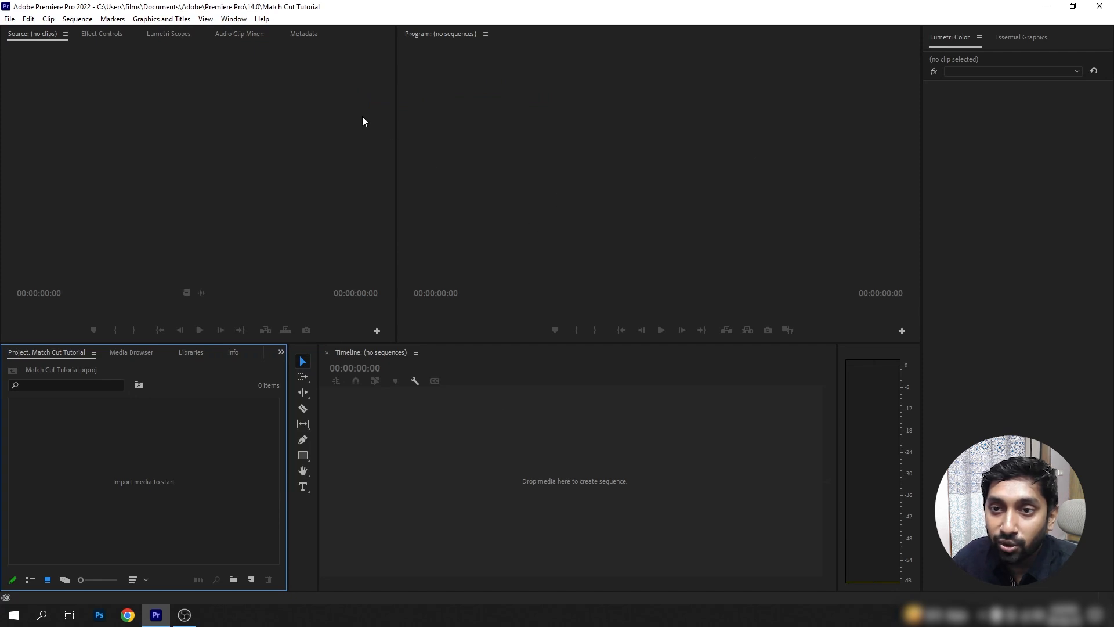
Create a new sequence from the ARRI 1080p 30 preset, keeping the default name Sequence 01.
{"action": "left_click", "coordinate": [10, 18]}
{"action": "mouse_move", "coordinate": [67, 34]}
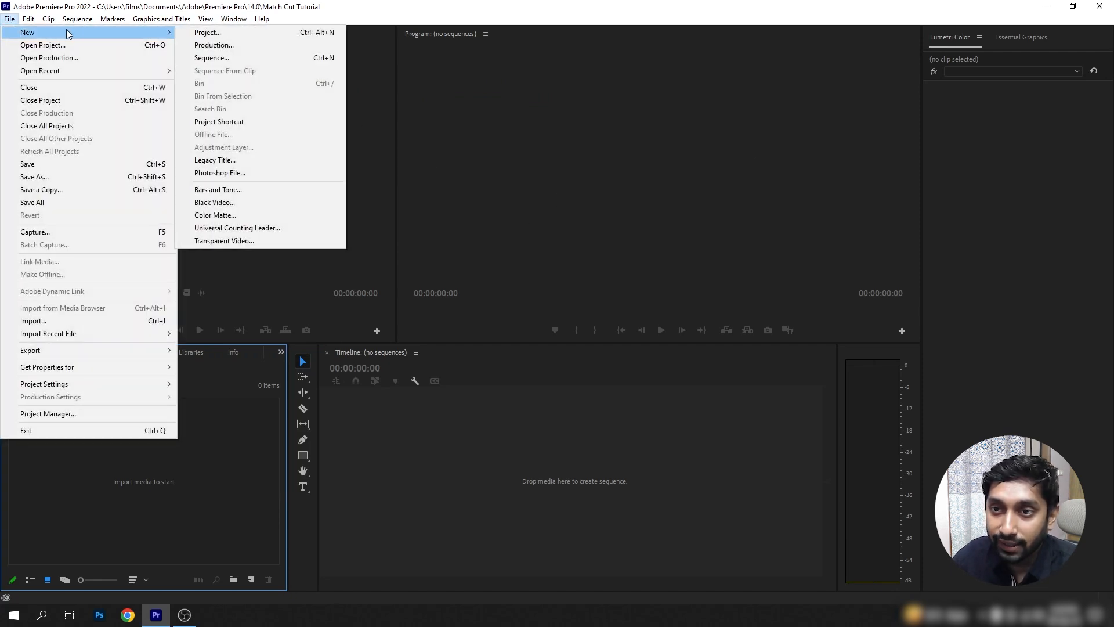
{"action": "left_click", "coordinate": [245, 58]}
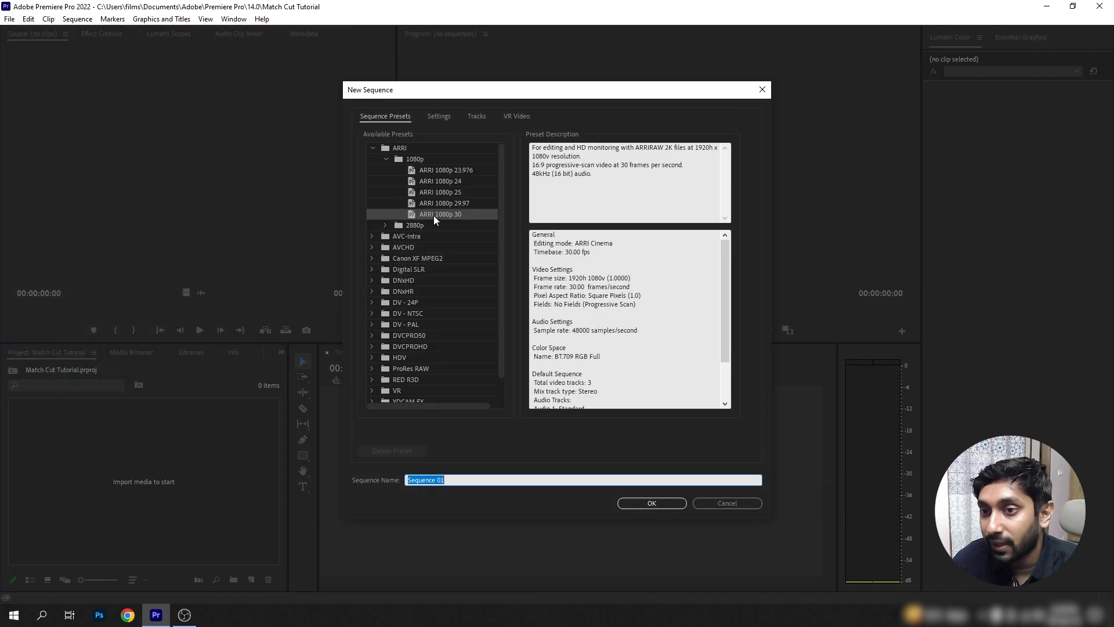
{"action": "left_click", "coordinate": [435, 214]}
{"action": "left_click", "coordinate": [668, 505]}
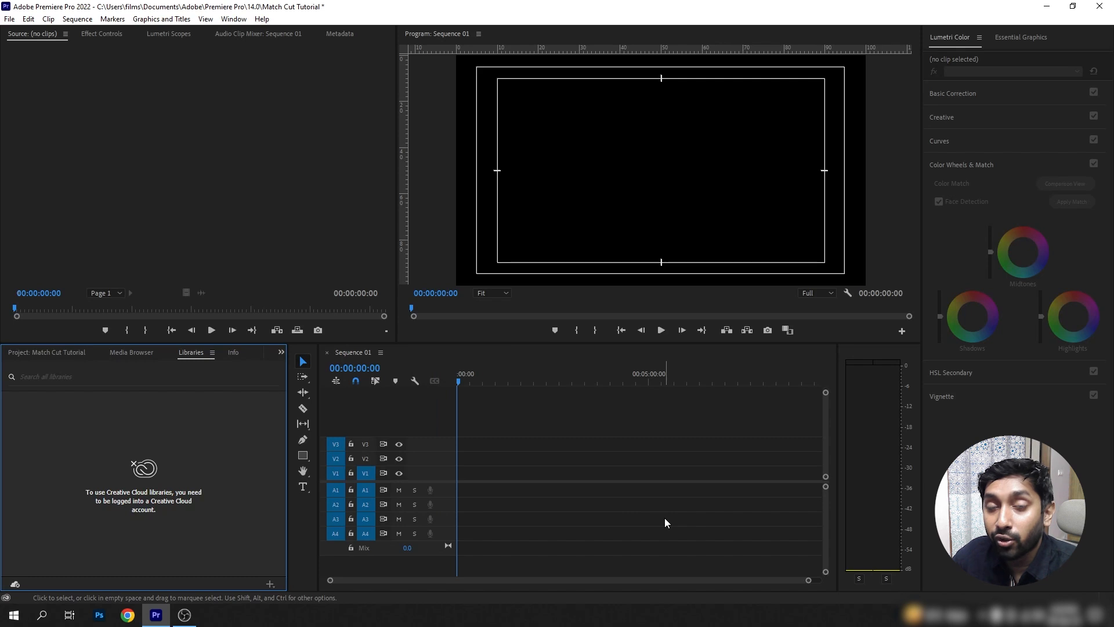
Import Music, MVI_0644, MVI_0648 and MVI_0658 from the Match Cut Clips folder, then clear the selection.
{"action": "left_click", "coordinate": [10, 19]}
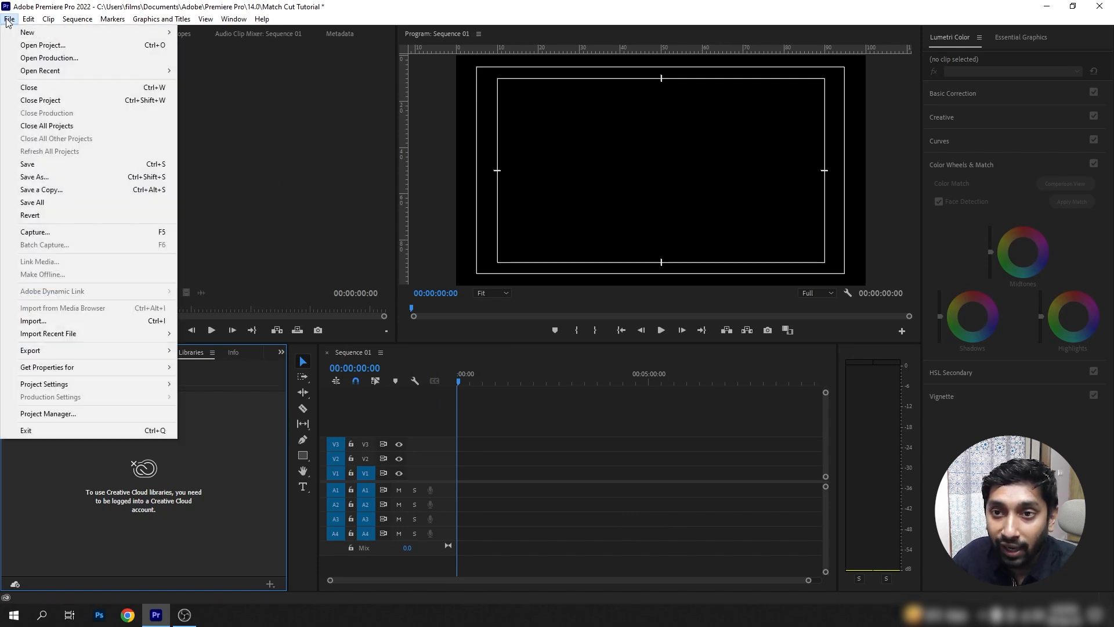
{"action": "left_click", "coordinate": [74, 320]}
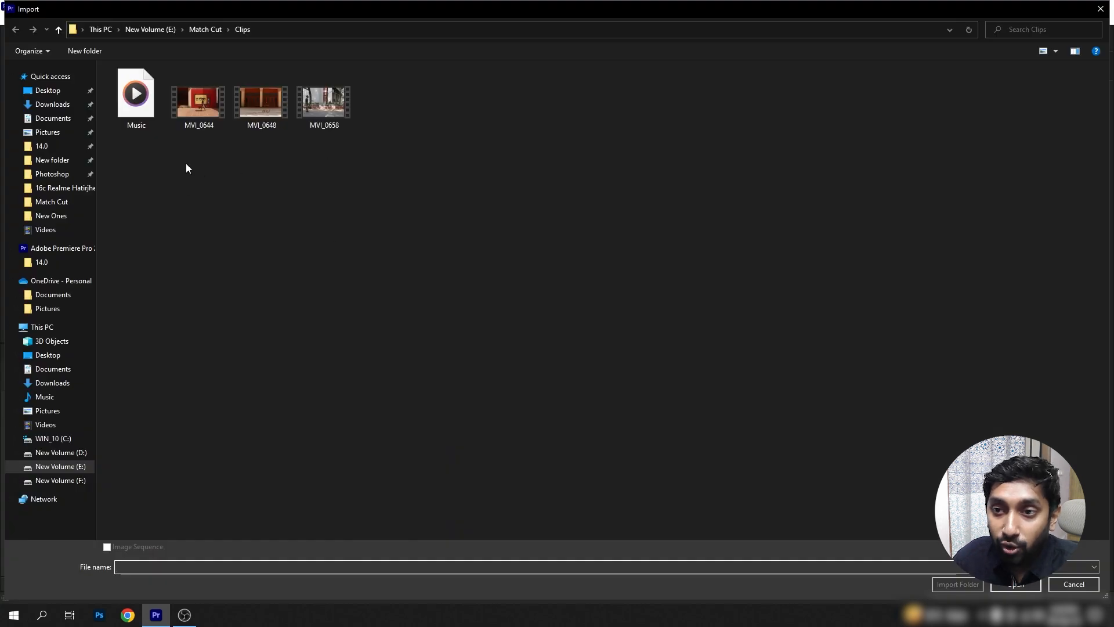
{"action": "left_click_drag", "start_coordinate": [422, 110], "coordinate": [125, 145]}
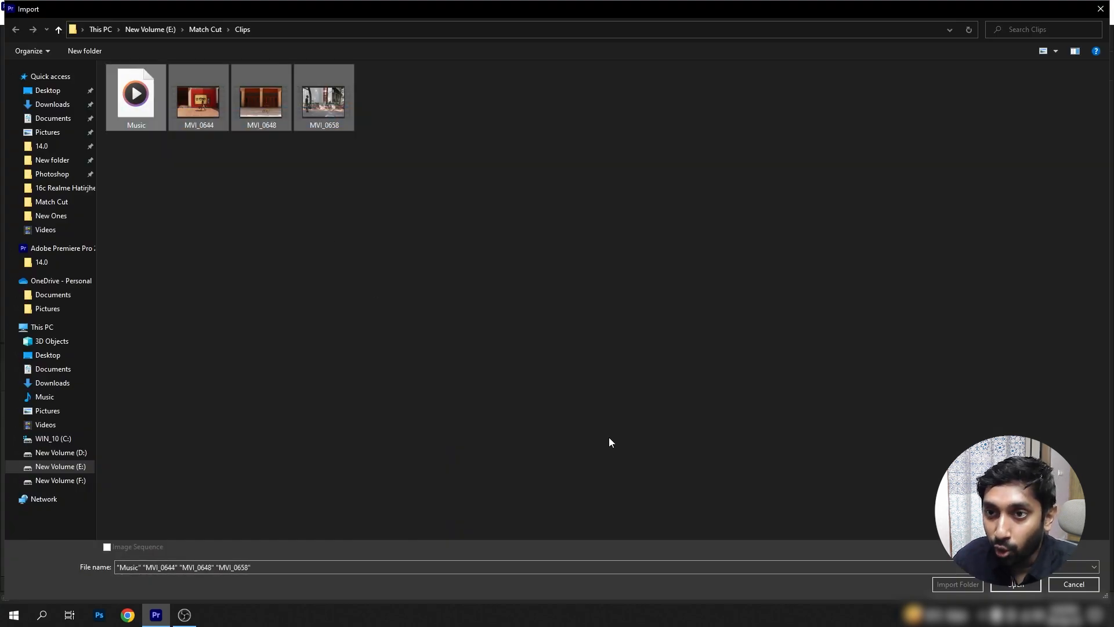
{"action": "left_click", "coordinate": [993, 589]}
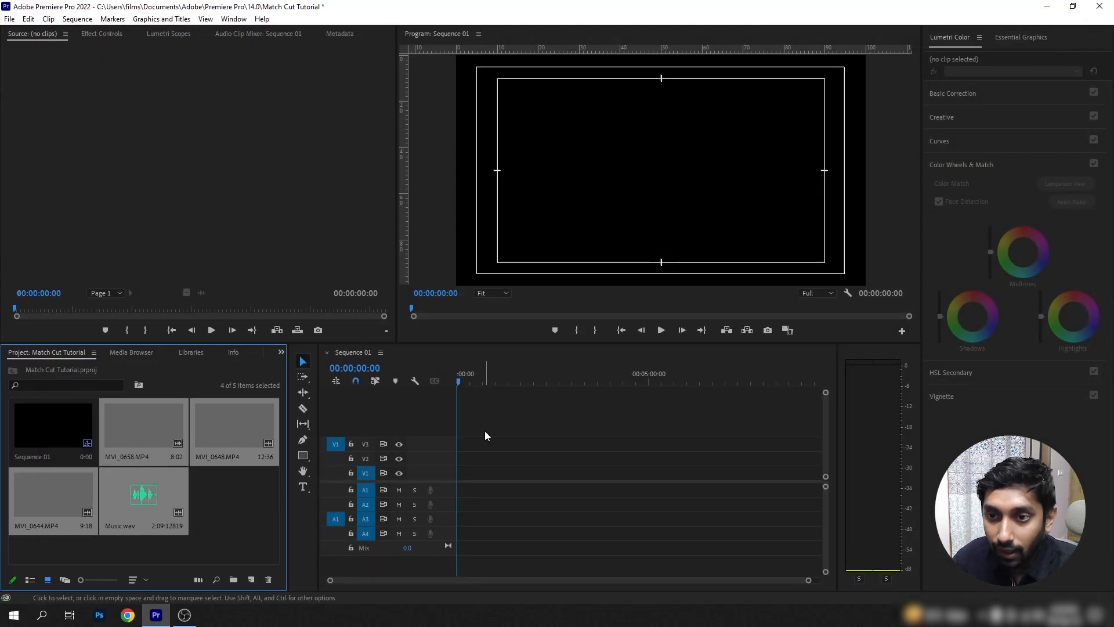
{"action": "left_click", "coordinate": [210, 497]}
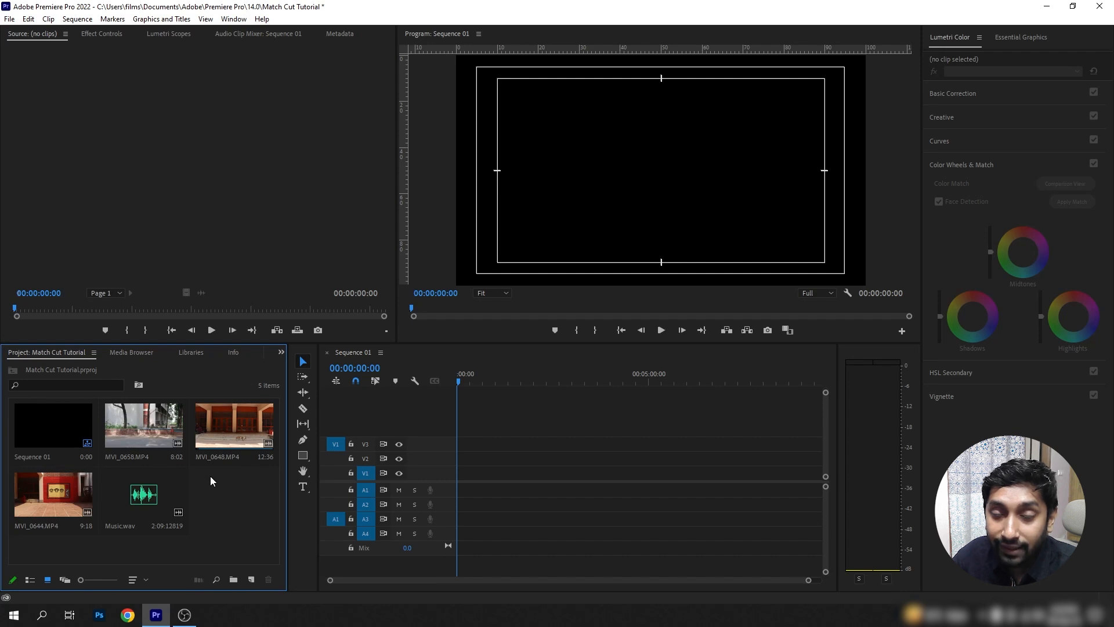
Load Music.wav in the Source Monitor and listen to the section starting at about 00;00;05;05.
{"action": "double_click", "coordinate": [152, 500]}
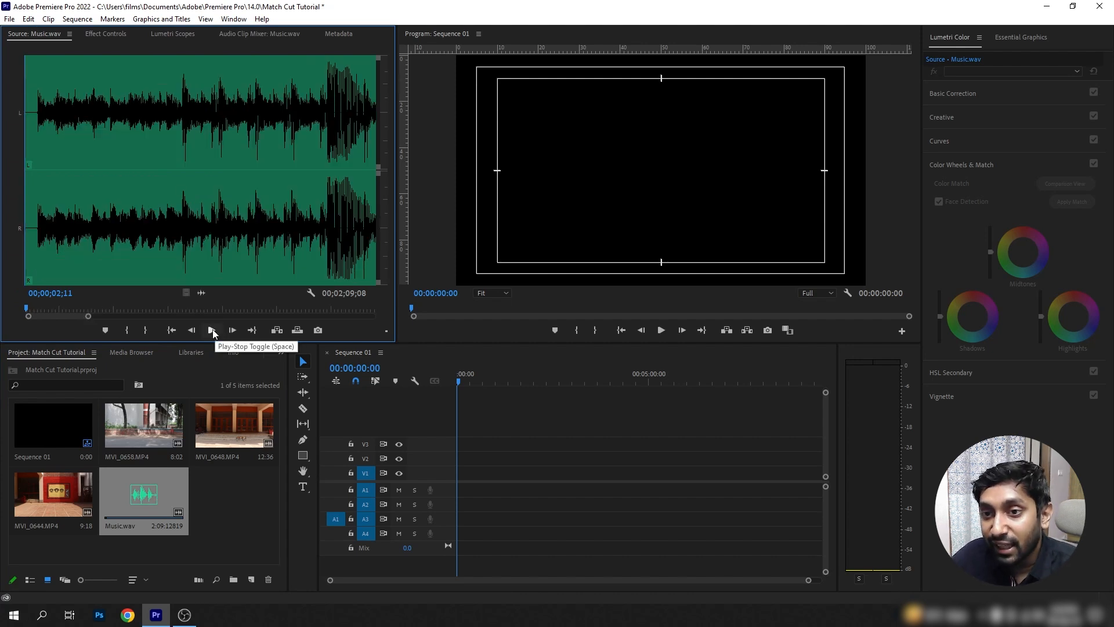
{"action": "left_click", "coordinate": [179, 277]}
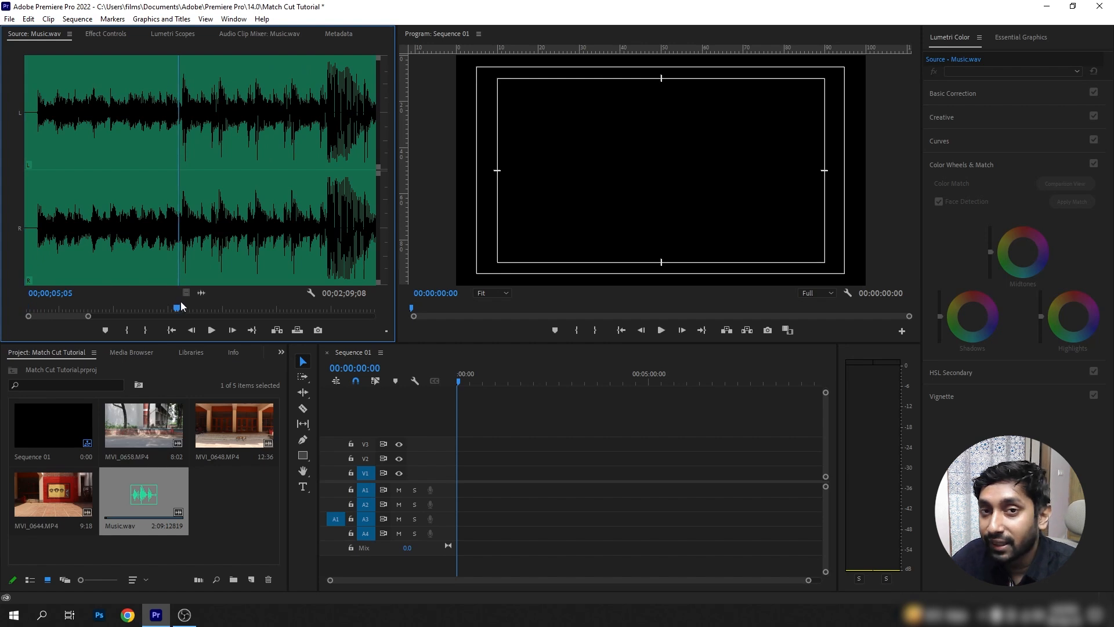
{"action": "left_click", "coordinate": [211, 331]}
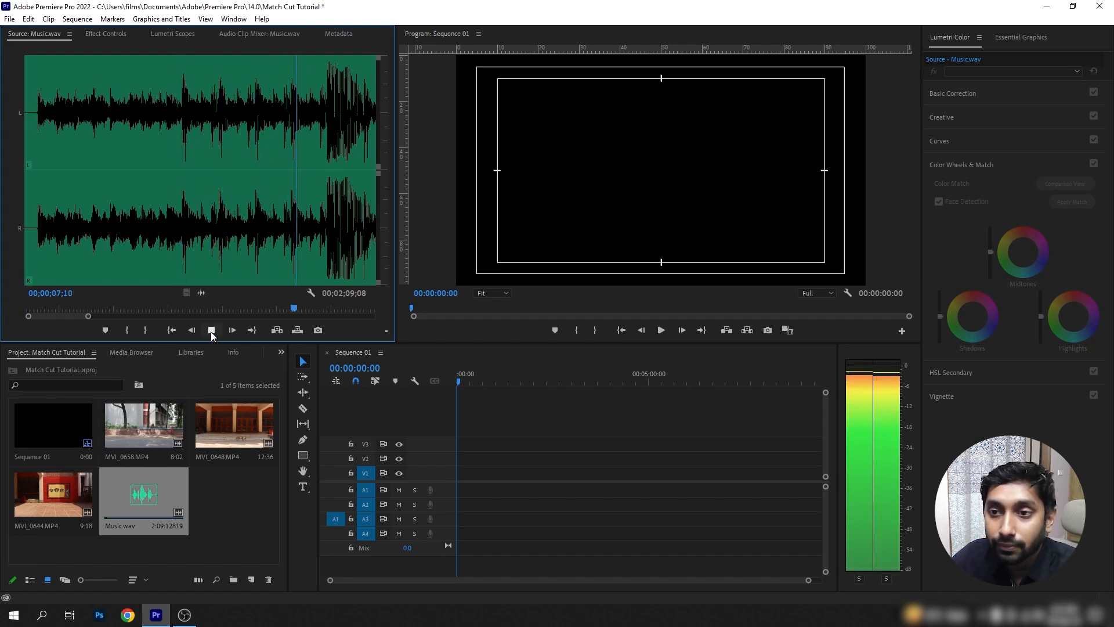
{"action": "left_click", "coordinate": [211, 331]}
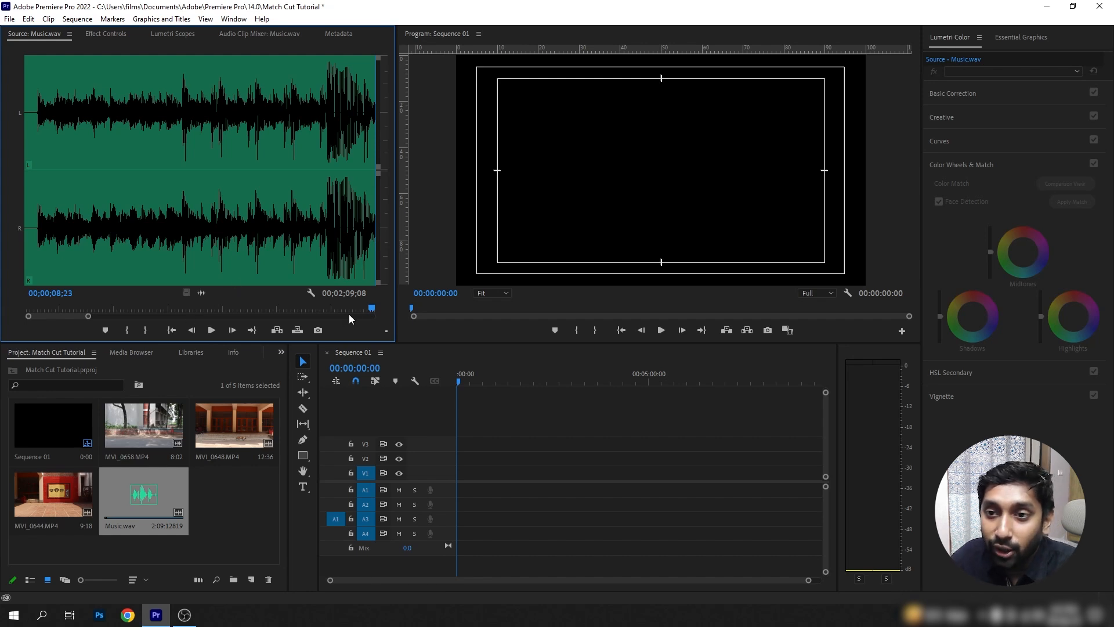
Mark the In point of Music.wav at 00;00;05;06 and the Out point at 00;00;08;12.
{"action": "left_click_drag", "start_coordinate": [371, 309], "coordinate": [179, 310]}
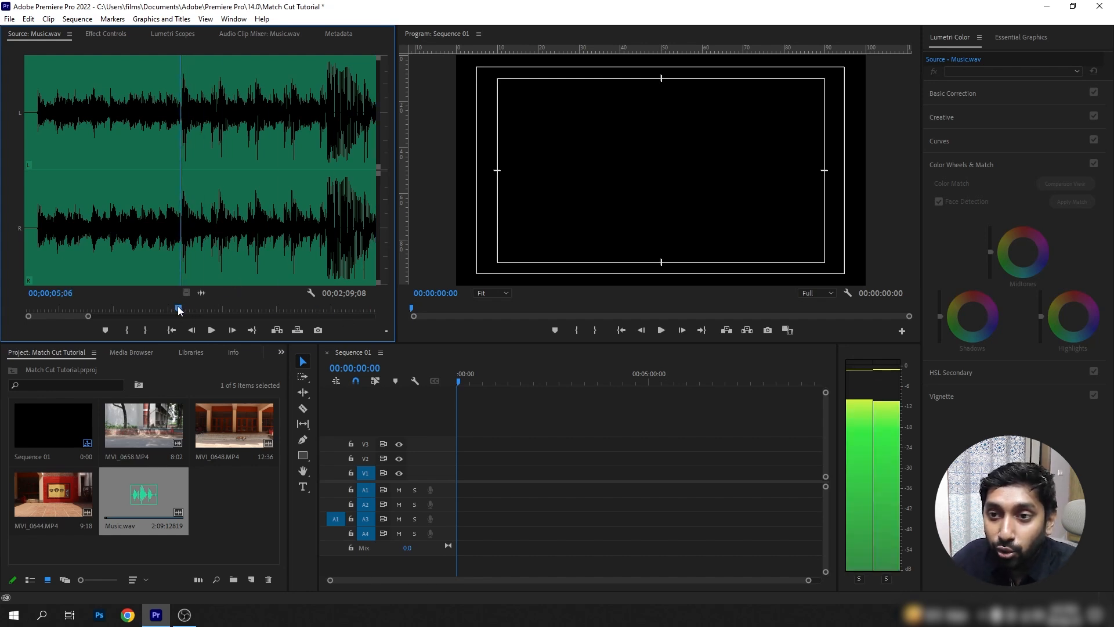
{"action": "left_click", "coordinate": [128, 332]}
{"action": "left_click", "coordinate": [212, 329]}
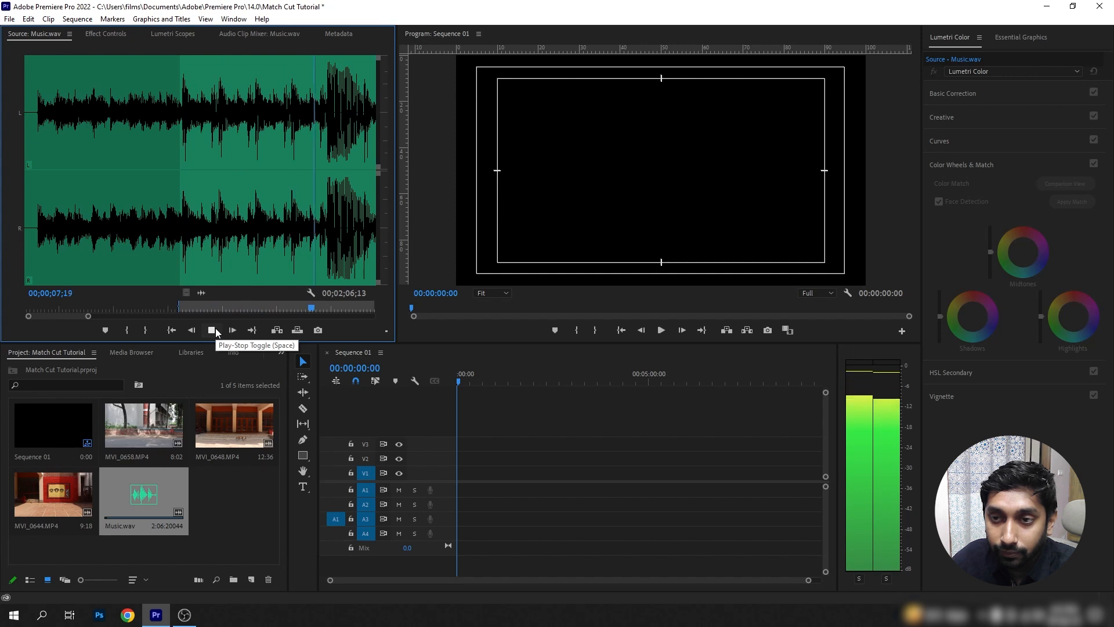
{"action": "left_click", "coordinate": [213, 329]}
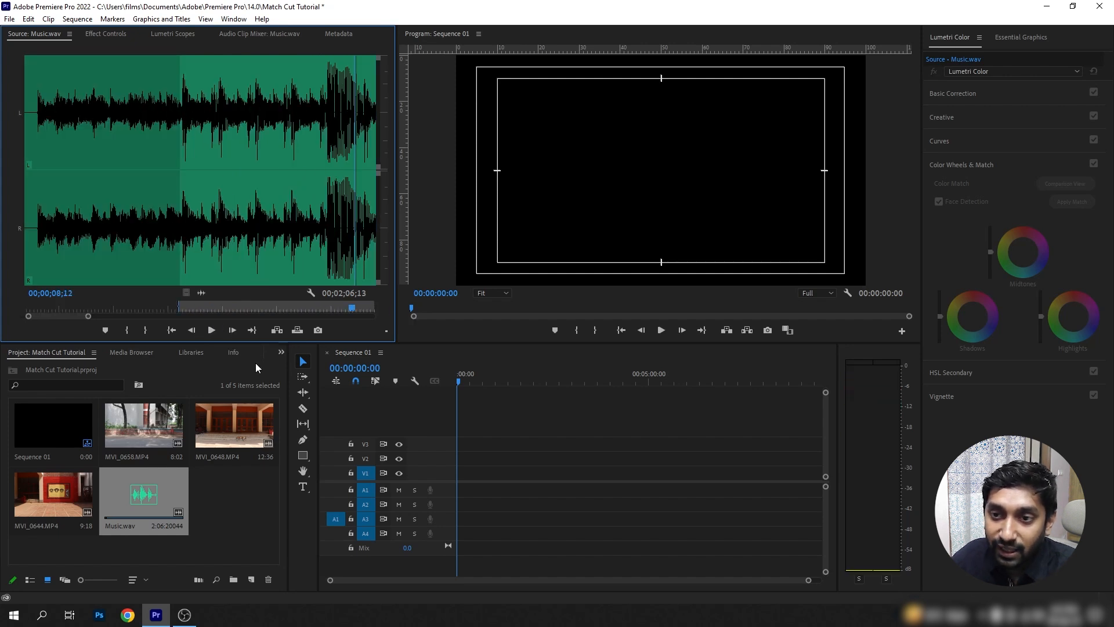
{"action": "left_click", "coordinate": [145, 330]}
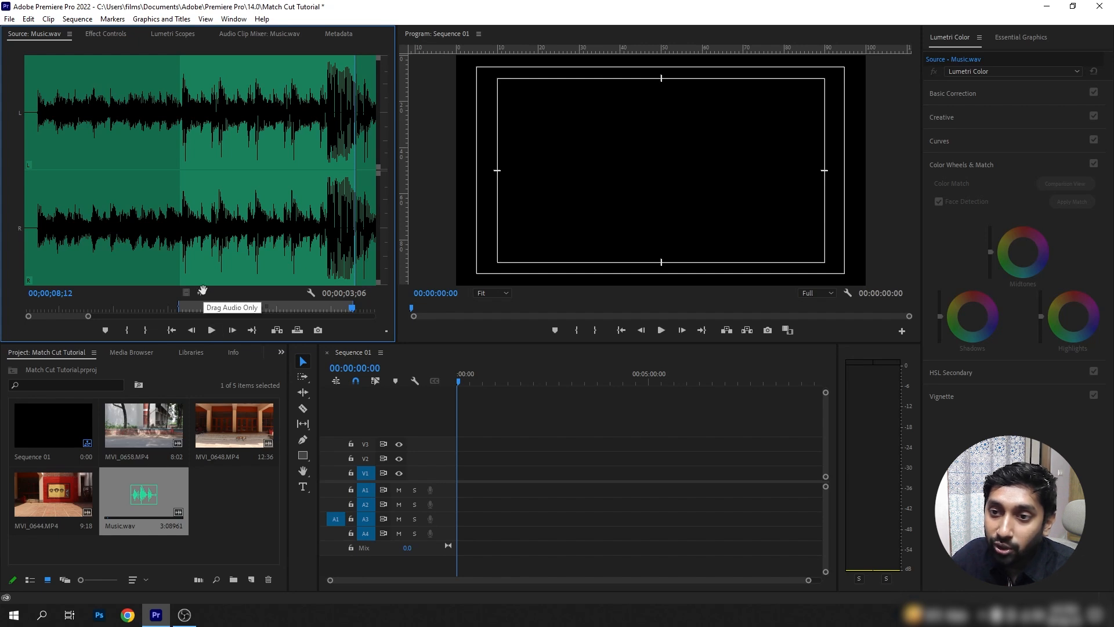
Place the marked music section at the start of track A1 and enlarge the track to show its waveform.
{"action": "left_click_drag", "start_coordinate": [202, 290], "coordinate": [461, 491]}
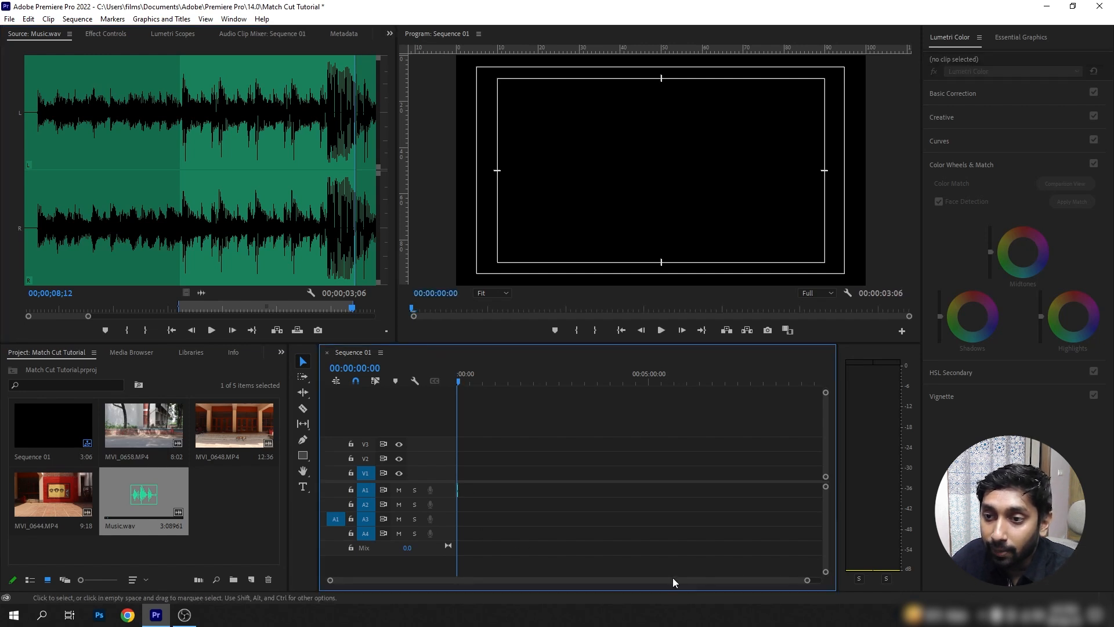
{"action": "left_click_drag", "start_coordinate": [810, 585], "coordinate": [590, 588]}
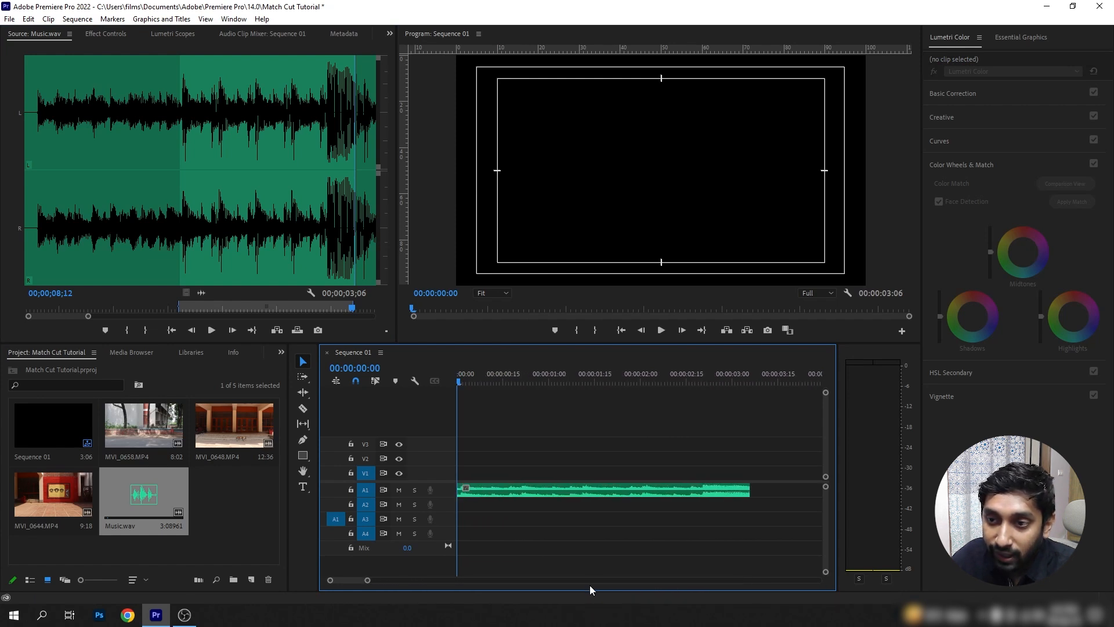
{"action": "left_click_drag", "start_coordinate": [445, 494], "coordinate": [447, 528]}
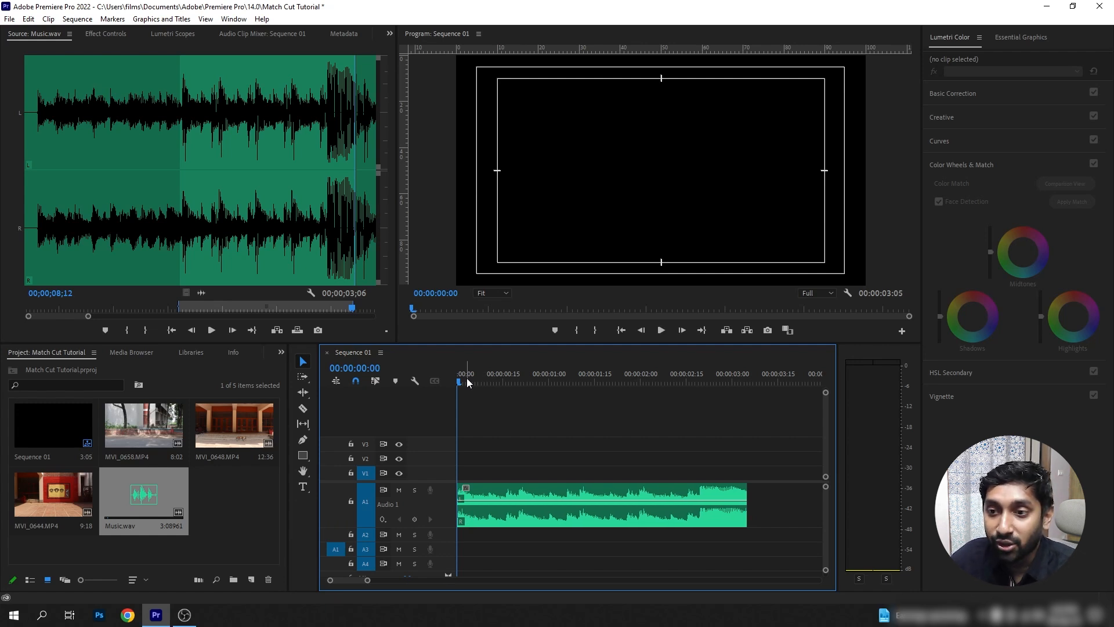
Play the music and add a clip marker on the first beat at 00:00:00:20, with the A1 track made taller.
{"action": "key", "text": "space"}
{"action": "key", "text": "space"}
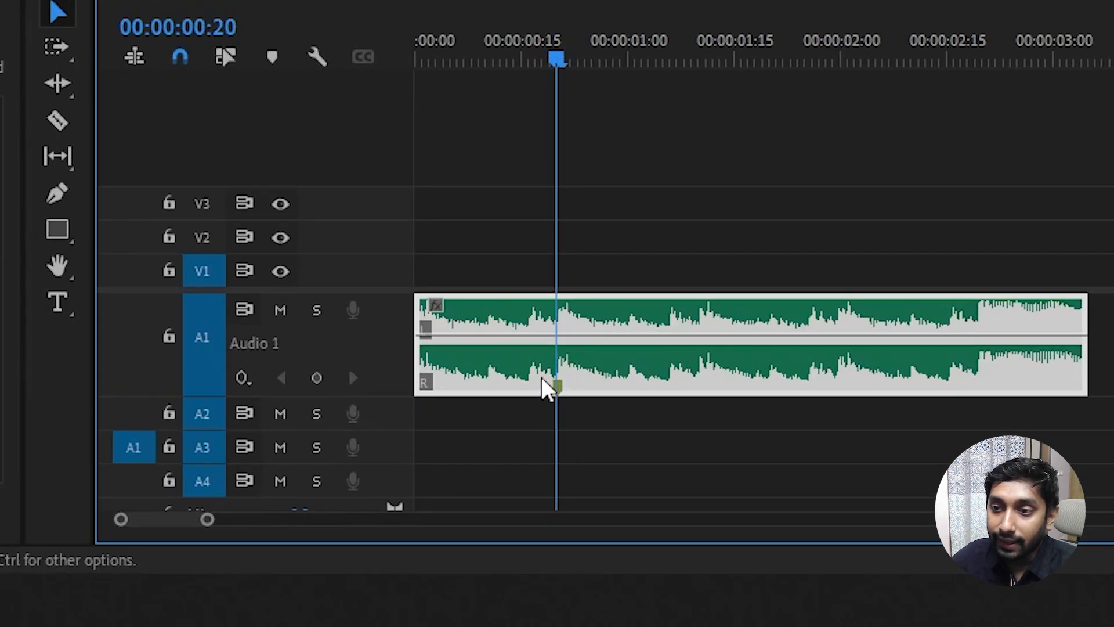
{"action": "left_click_drag", "start_coordinate": [552, 62], "coordinate": [535, 61]}
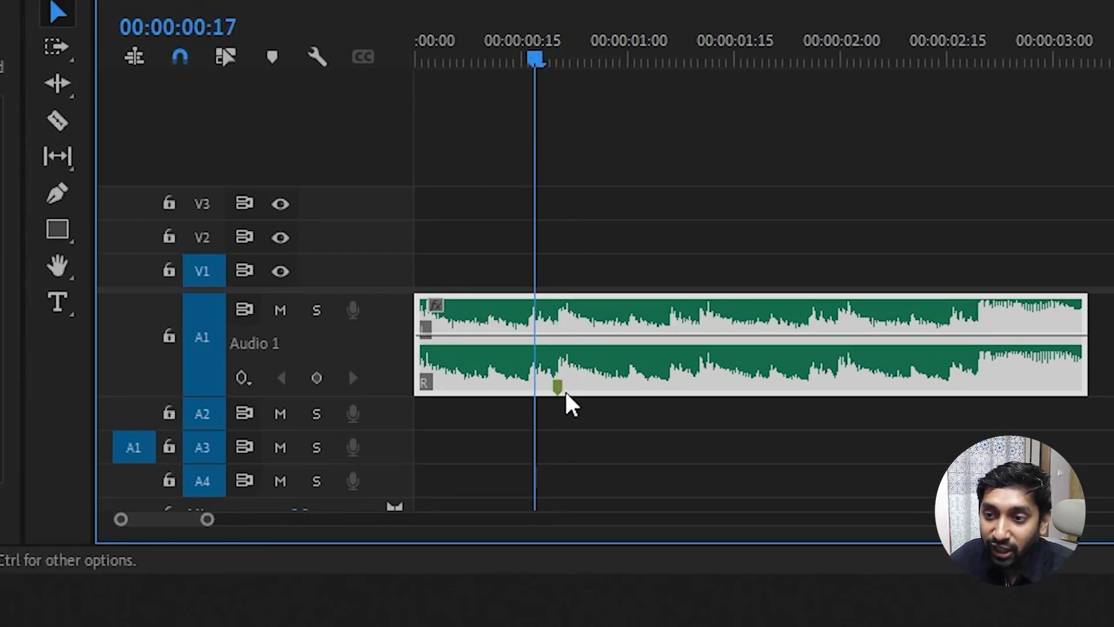
{"action": "left_click_drag", "start_coordinate": [398, 396], "coordinate": [401, 424]}
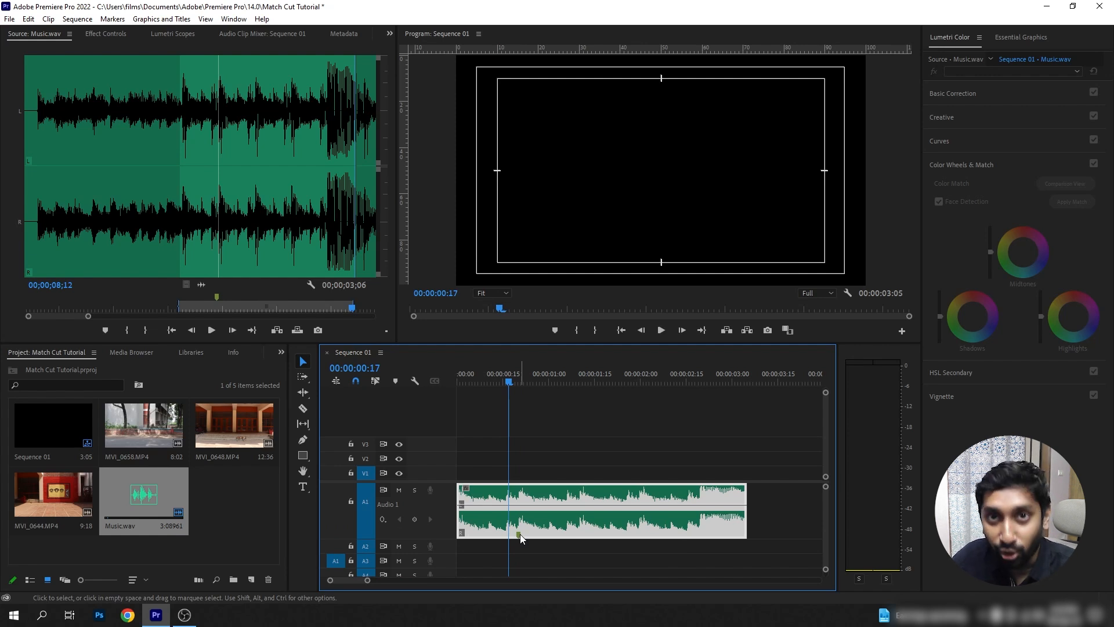
Add markers to the music clip on the beats at 00:00:01:10 and 00:00:02:00.
{"action": "left_click_drag", "start_coordinate": [506, 379], "coordinate": [581, 390]}
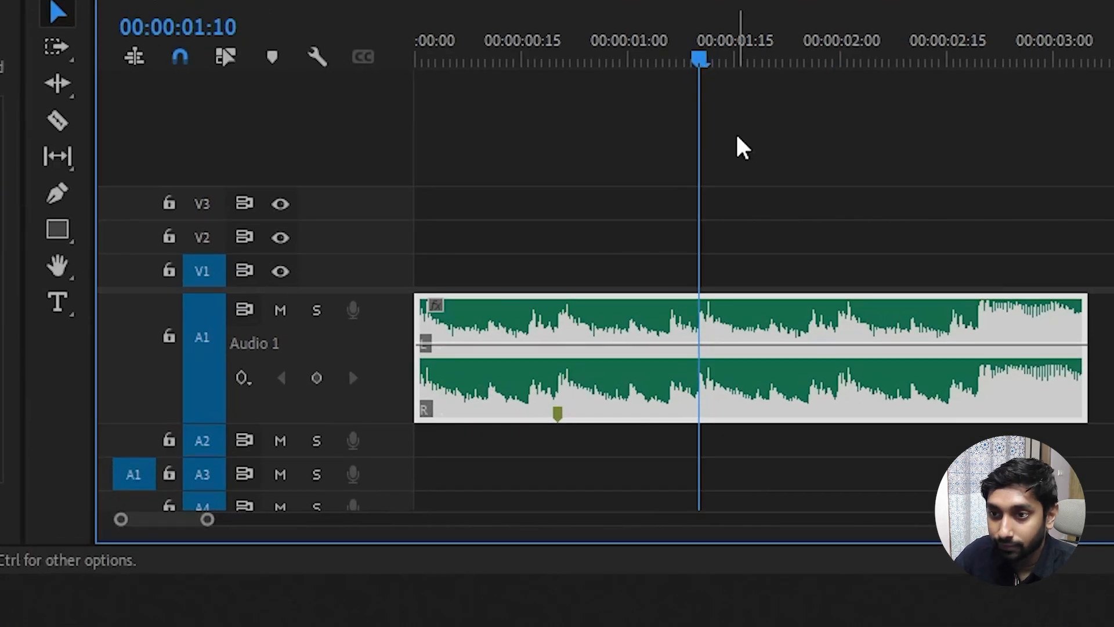
{"action": "key", "text": "m"}
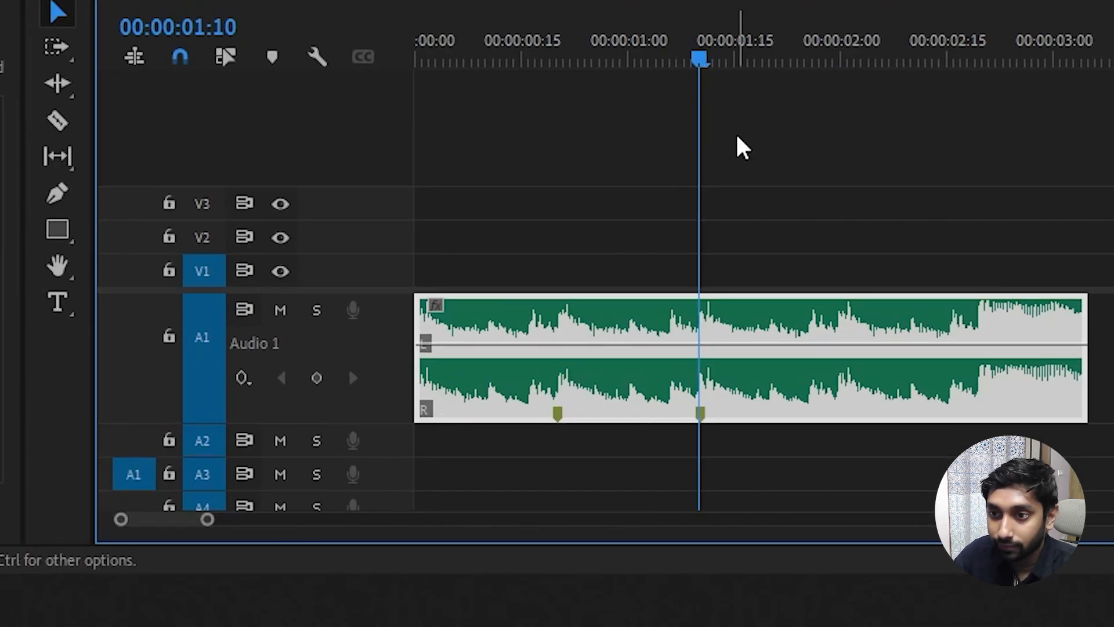
{"action": "left_click_drag", "start_coordinate": [698, 53], "coordinate": [847, 82]}
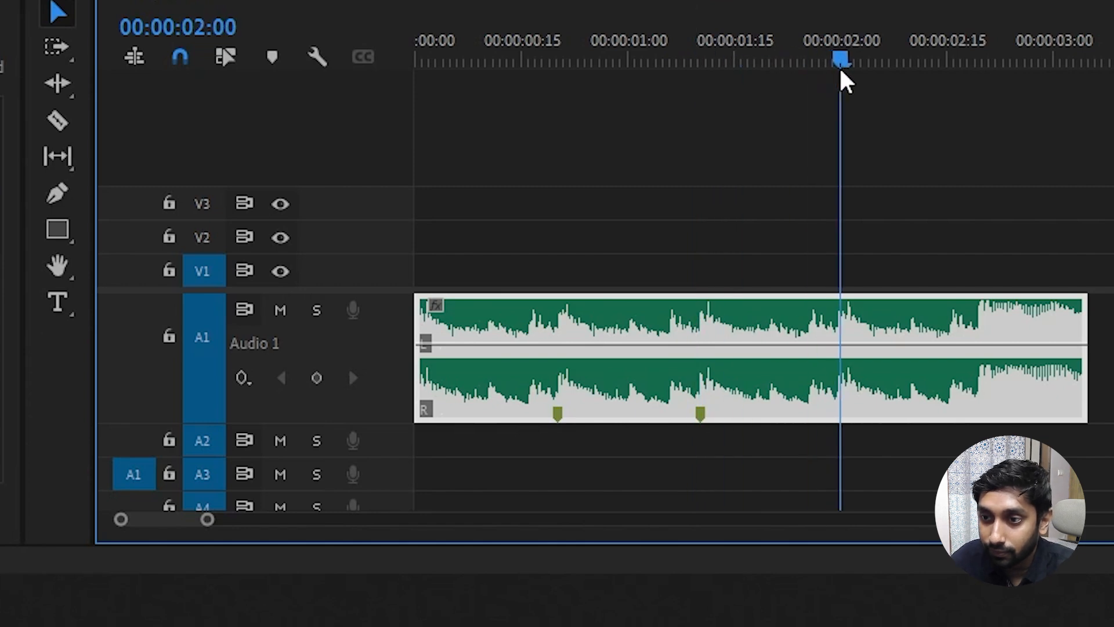
{"action": "key", "text": "m"}
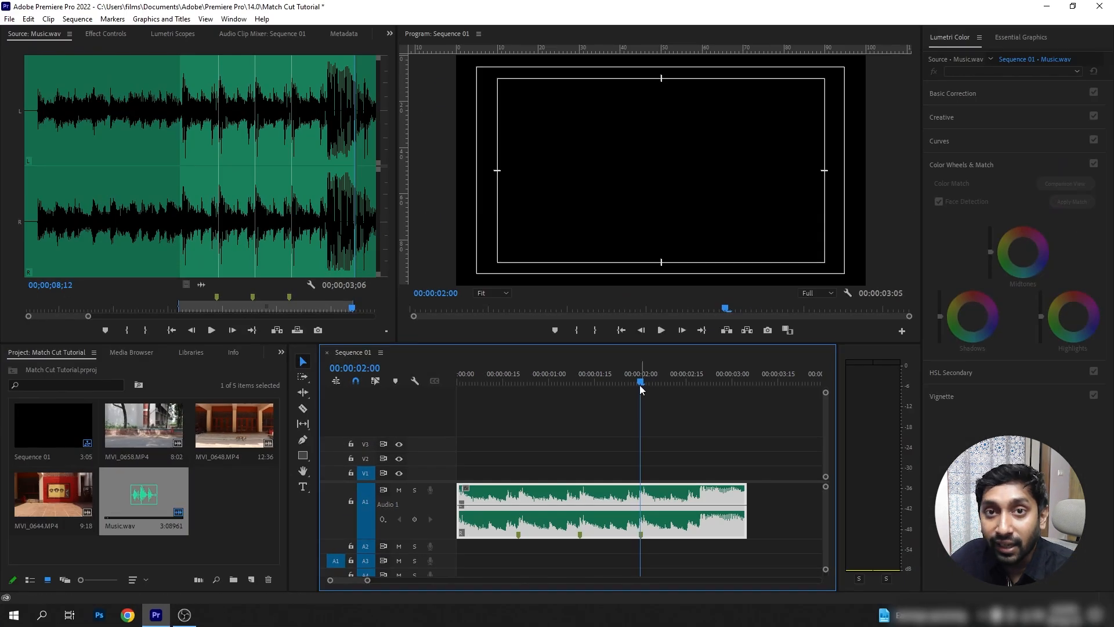
Play the sequence from the beginning to check the music markers against the beat, and return to the start.
{"action": "key", "text": "Home"}
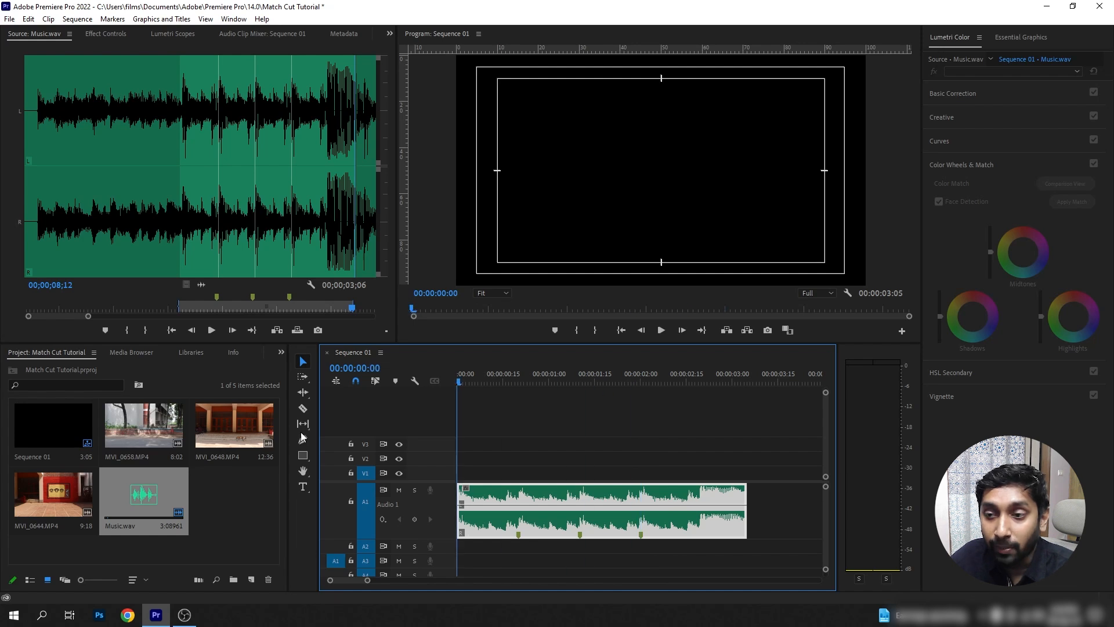
{"action": "key", "text": "space"}
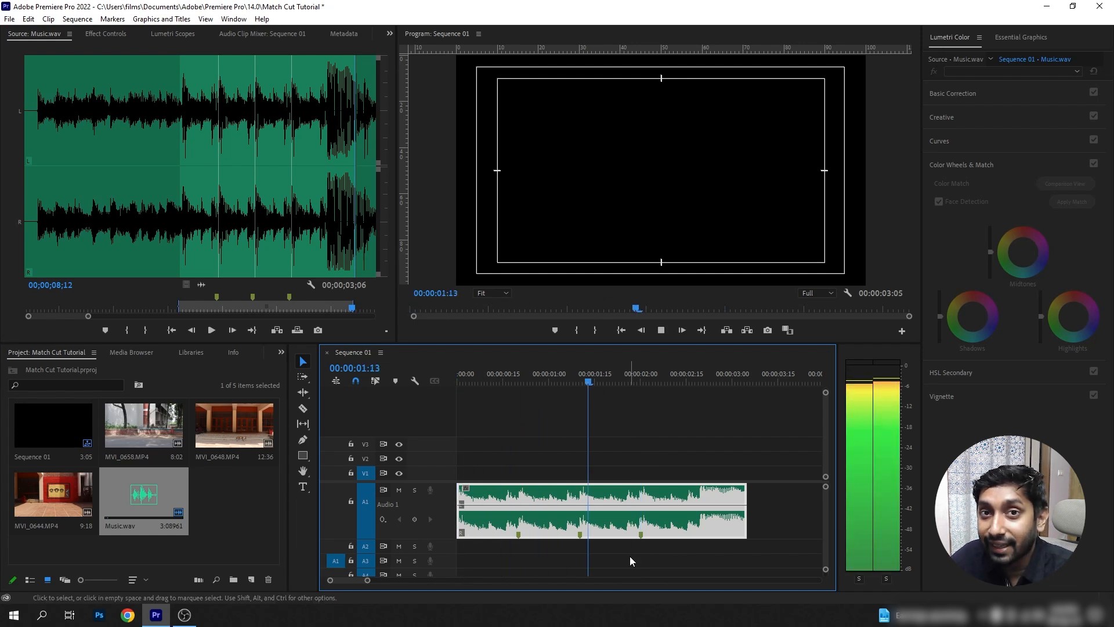
{"action": "key", "text": "space"}
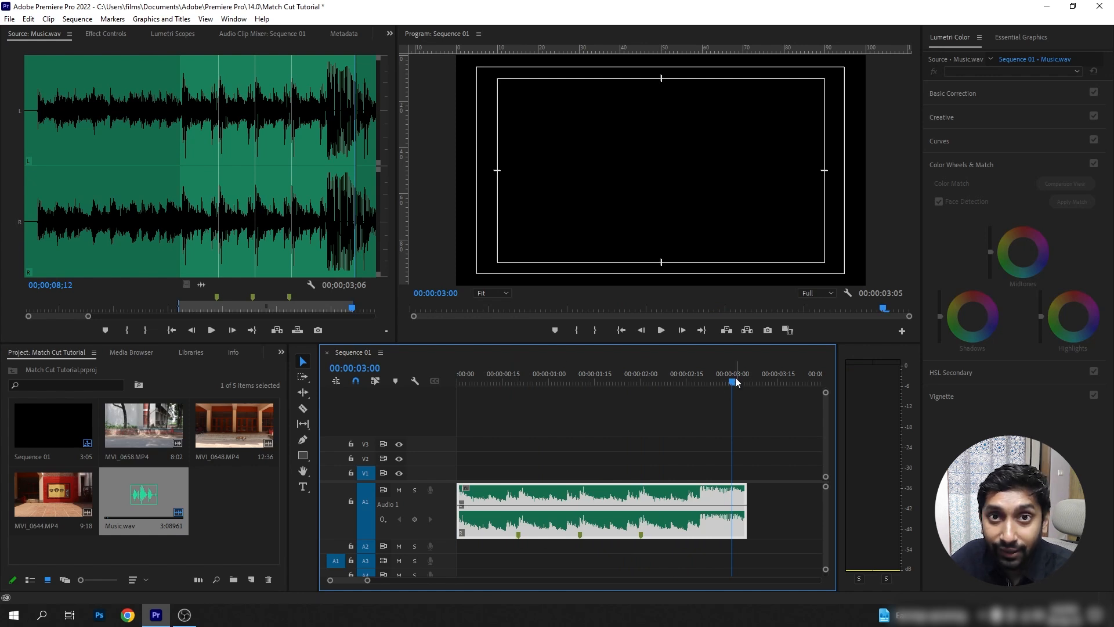
{"action": "left_click_drag", "start_coordinate": [733, 380], "coordinate": [403, 430]}
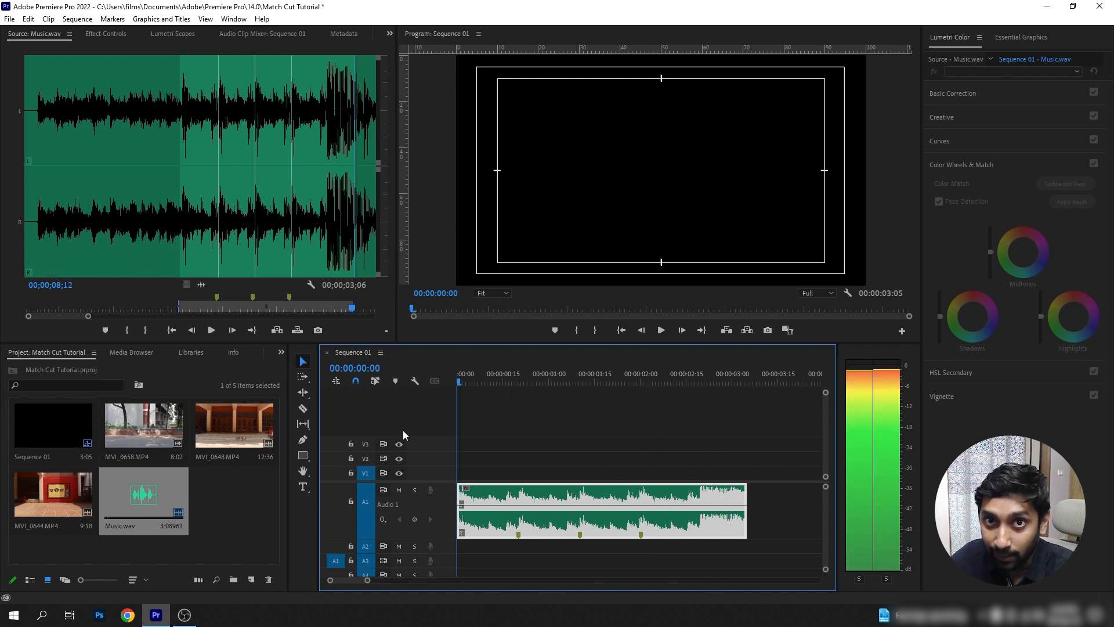
Mute track A1 and play MVI_0648.MP4 in the Source Monitor to review the walk past the doors.
{"action": "left_click", "coordinate": [399, 490]}
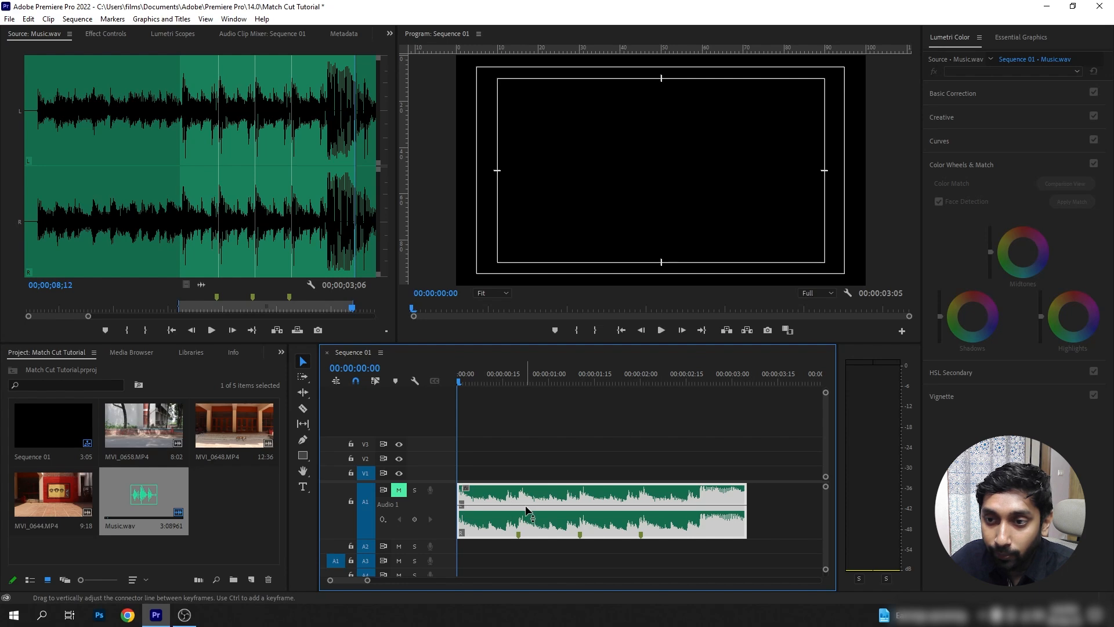
{"action": "double_click", "coordinate": [222, 423]}
{"action": "left_click", "coordinate": [212, 330]}
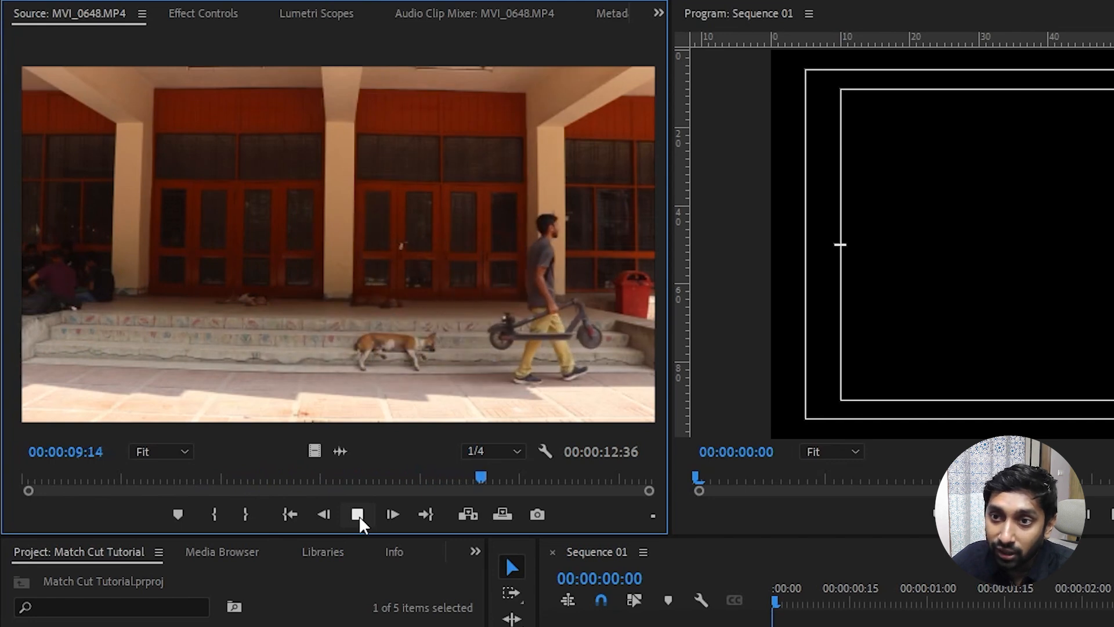
{"action": "left_click", "coordinate": [358, 514]}
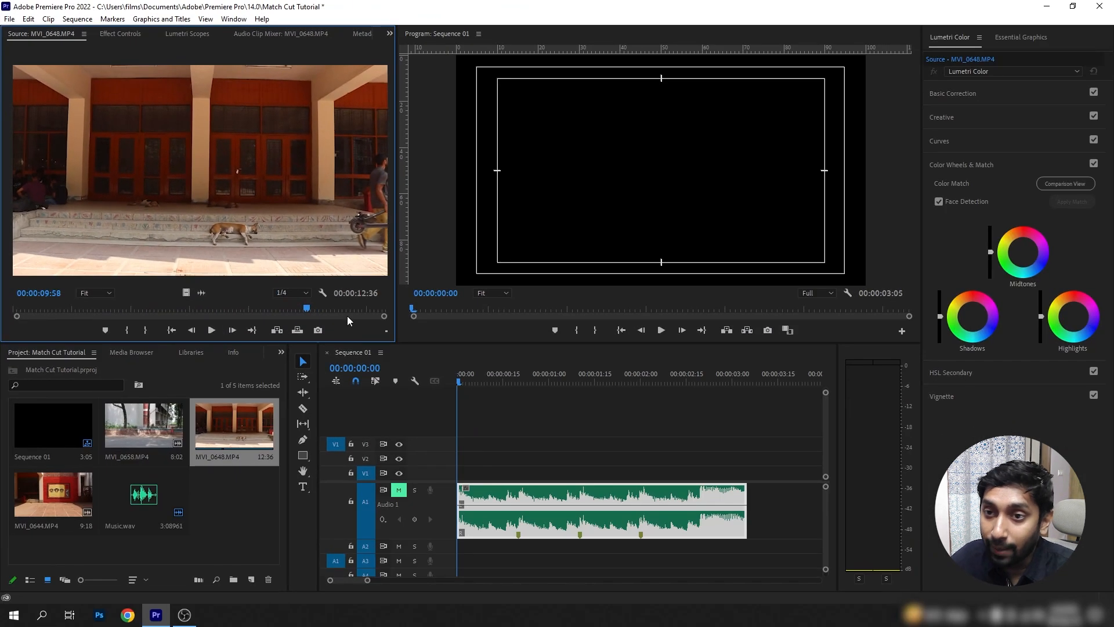
Mark the section of MVI_0648.MP4 with its in point at 00:00:06:36 and its out point at 00:00:07:22.
{"action": "left_click_drag", "start_coordinate": [311, 310], "coordinate": [229, 324]}
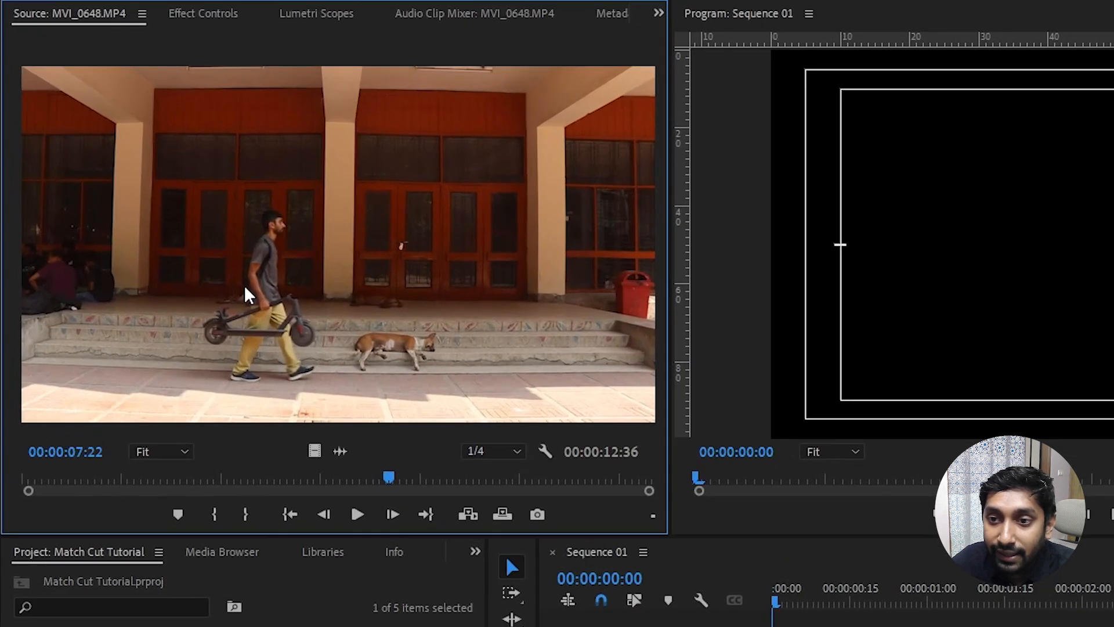
{"action": "left_click", "coordinate": [244, 514]}
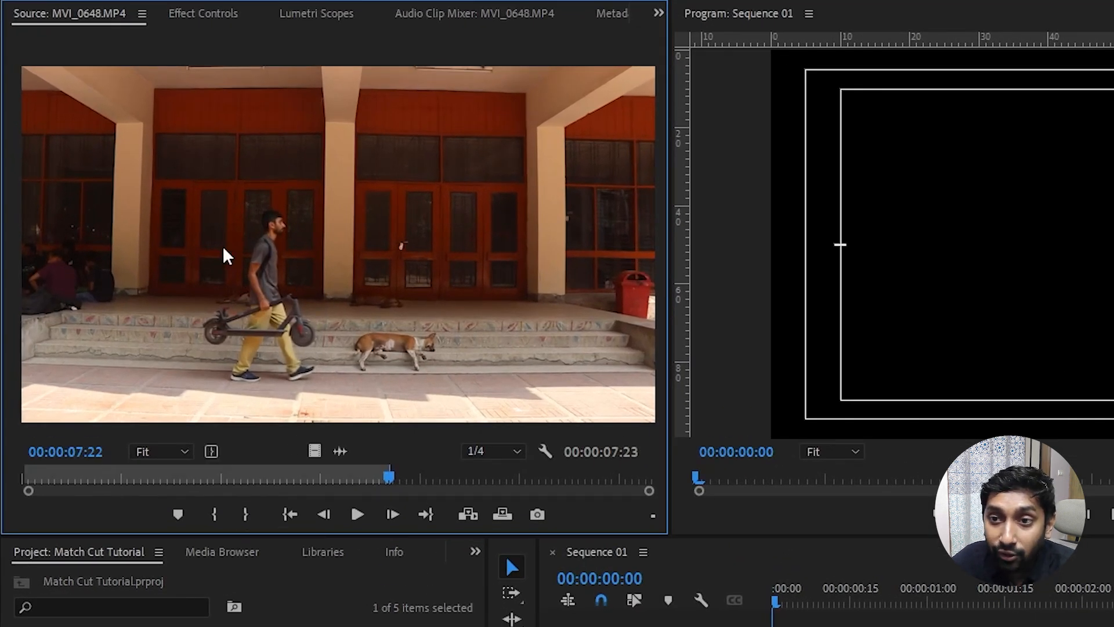
{"action": "left_click_drag", "start_coordinate": [387, 479], "coordinate": [351, 505]}
{"action": "left_click", "coordinate": [215, 515]}
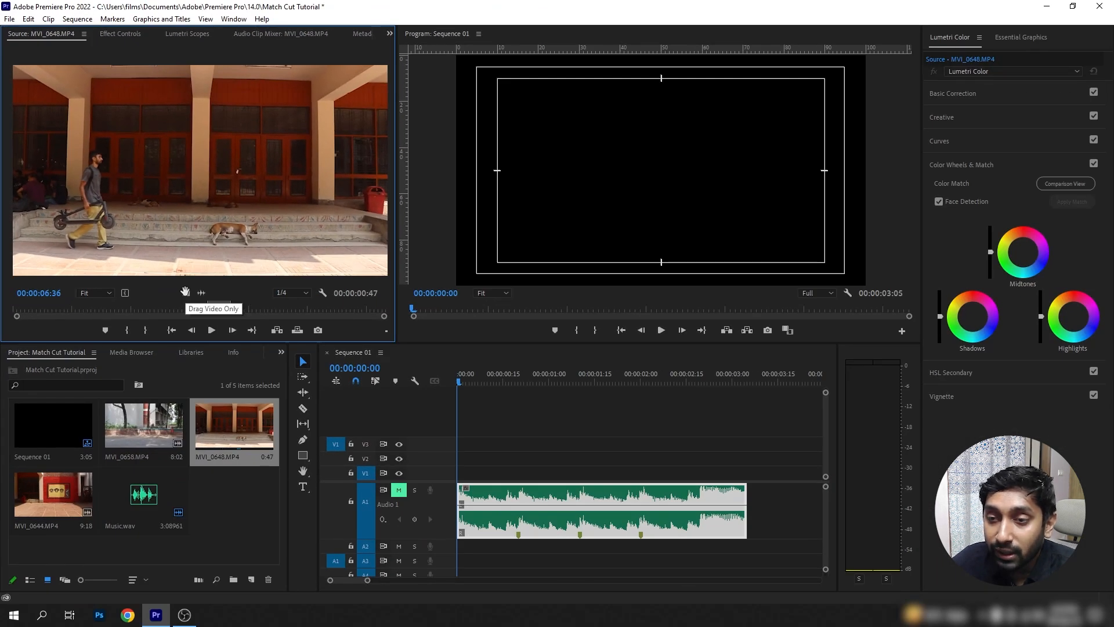
Place only the video of the marked section on V1 and trim it to run from the sequence start to near the first music marker.
{"action": "left_click_drag", "start_coordinate": [342, 383], "coordinate": [469, 476]}
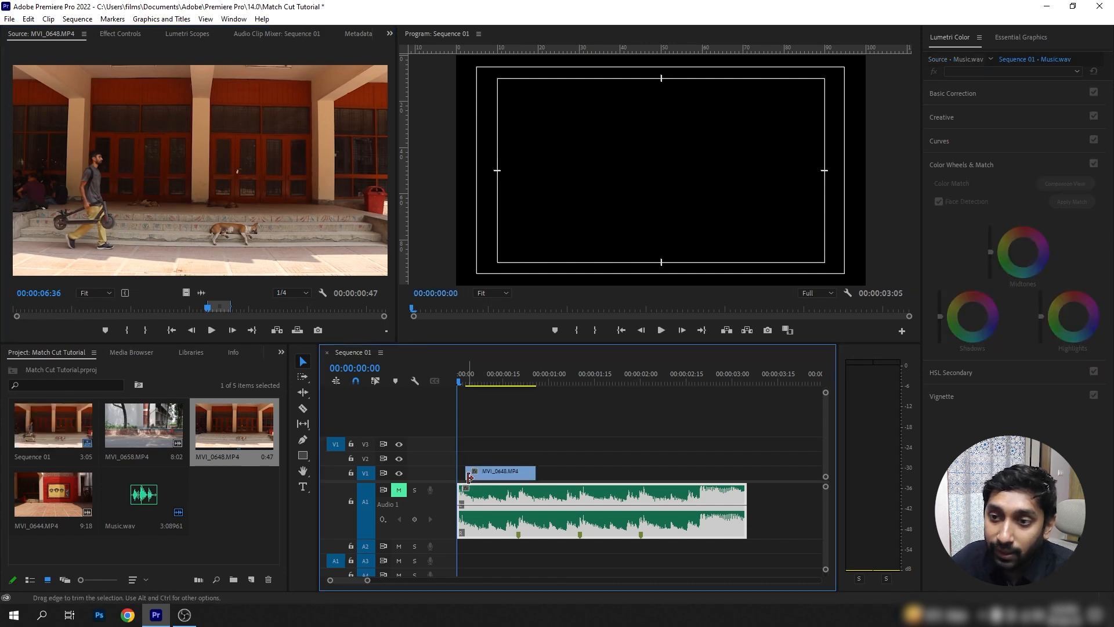
{"action": "left_click_drag", "start_coordinate": [511, 380], "coordinate": [540, 381]}
{"action": "left_click_drag", "start_coordinate": [535, 472], "coordinate": [549, 470]}
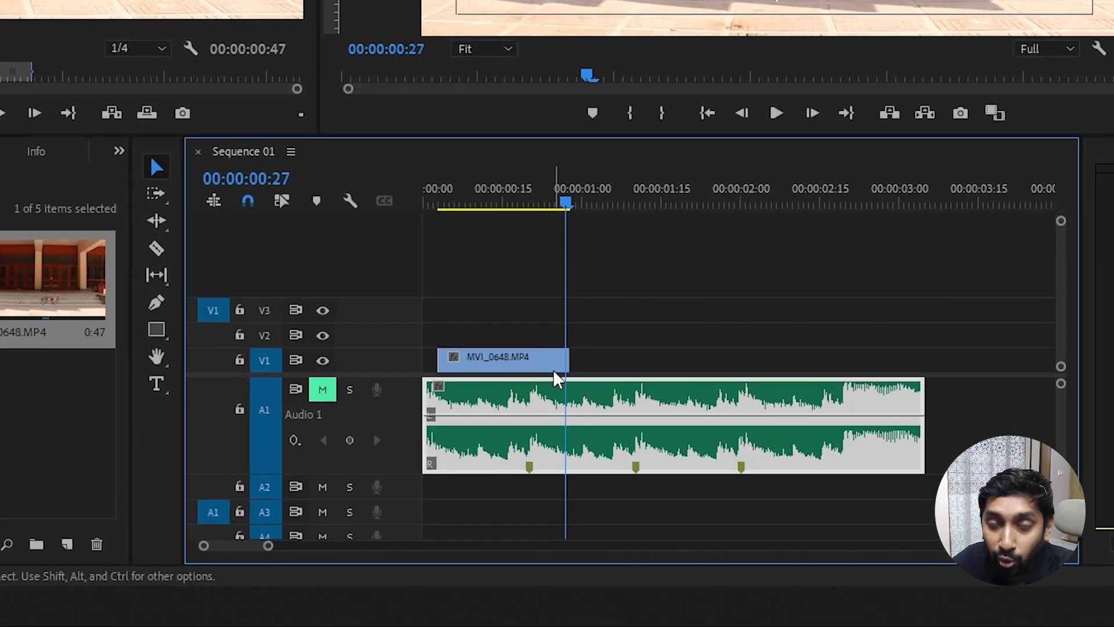
{"action": "left_click", "coordinate": [531, 477]}
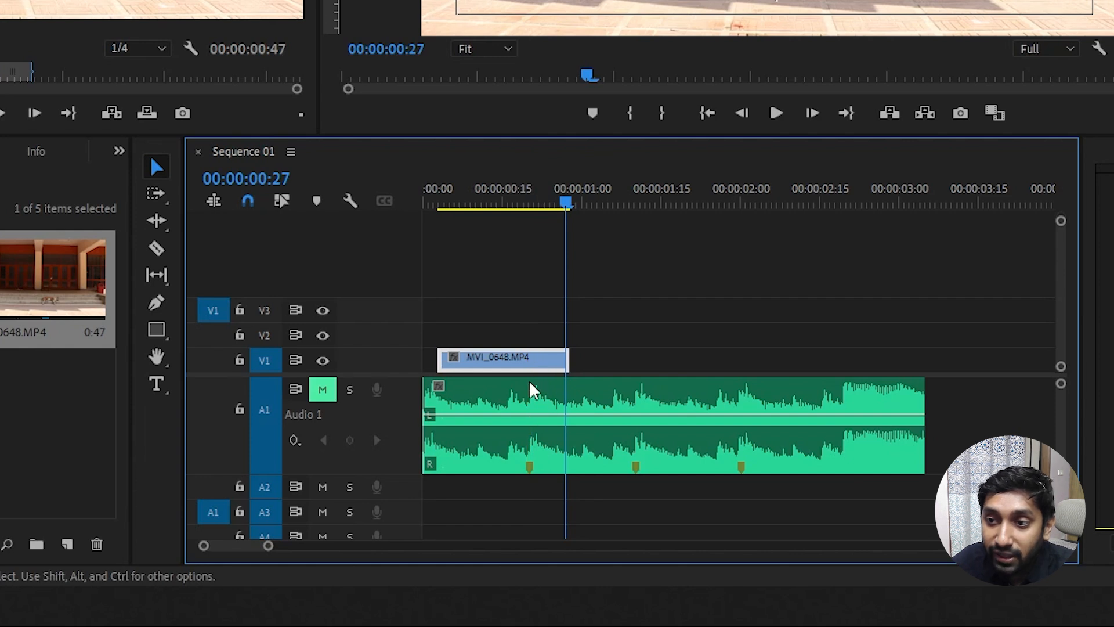
{"action": "left_click_drag", "start_coordinate": [440, 359], "coordinate": [470, 359]}
{"action": "left_click_drag", "start_coordinate": [535, 373], "coordinate": [496, 369]}
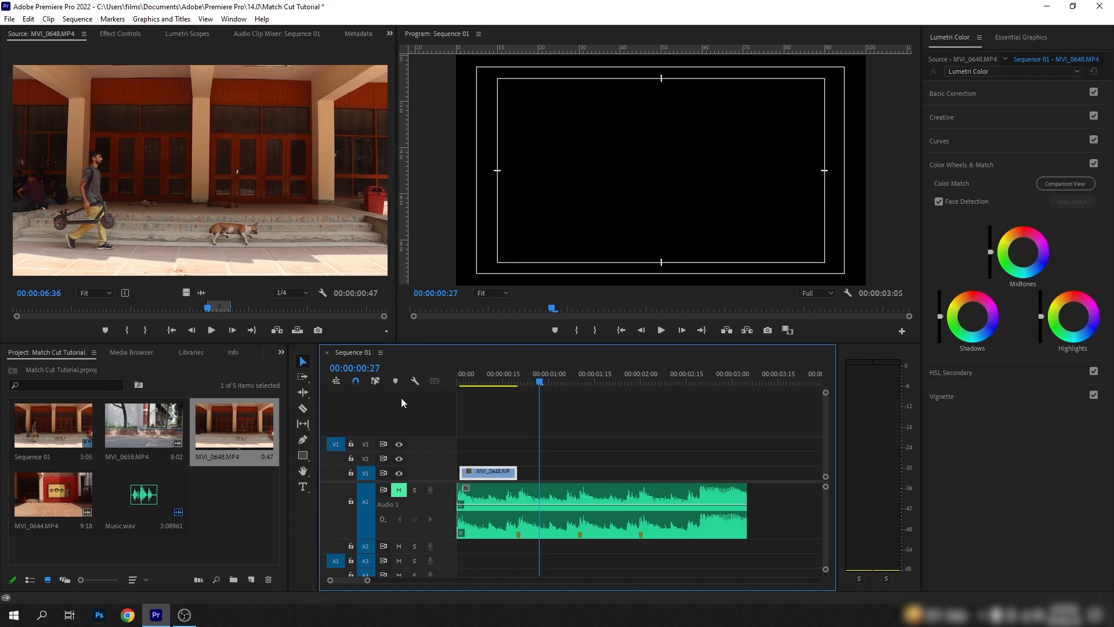
Set the MVI_0648.MP4 clip's scale to 116 and its vertical position to 463.
{"action": "left_click_drag", "start_coordinate": [548, 377], "coordinate": [504, 396]}
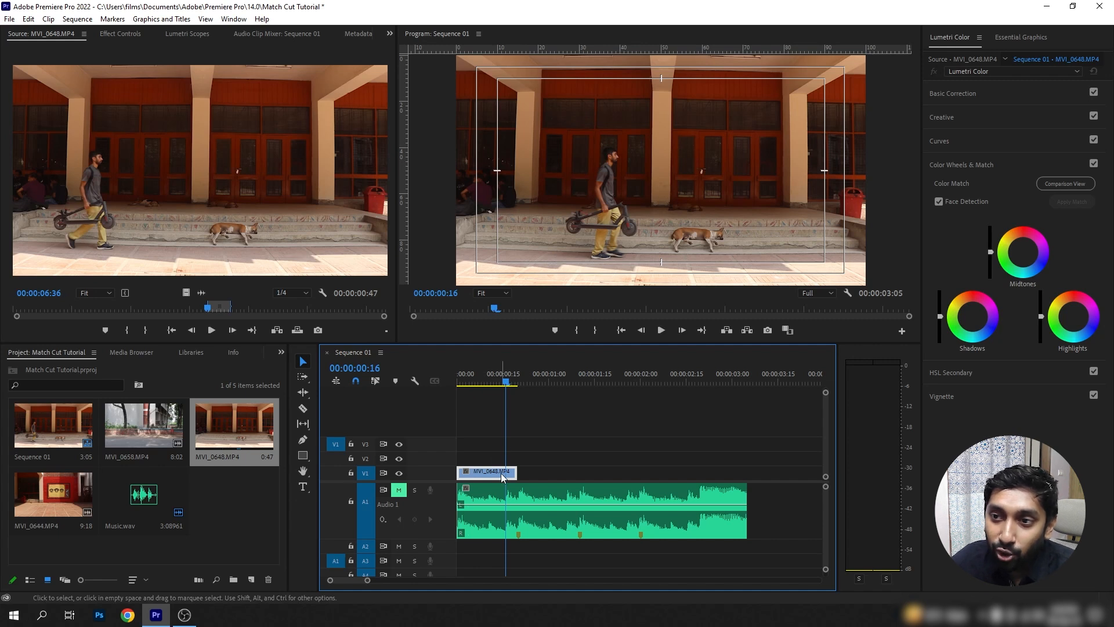
{"action": "left_click", "coordinate": [120, 33]}
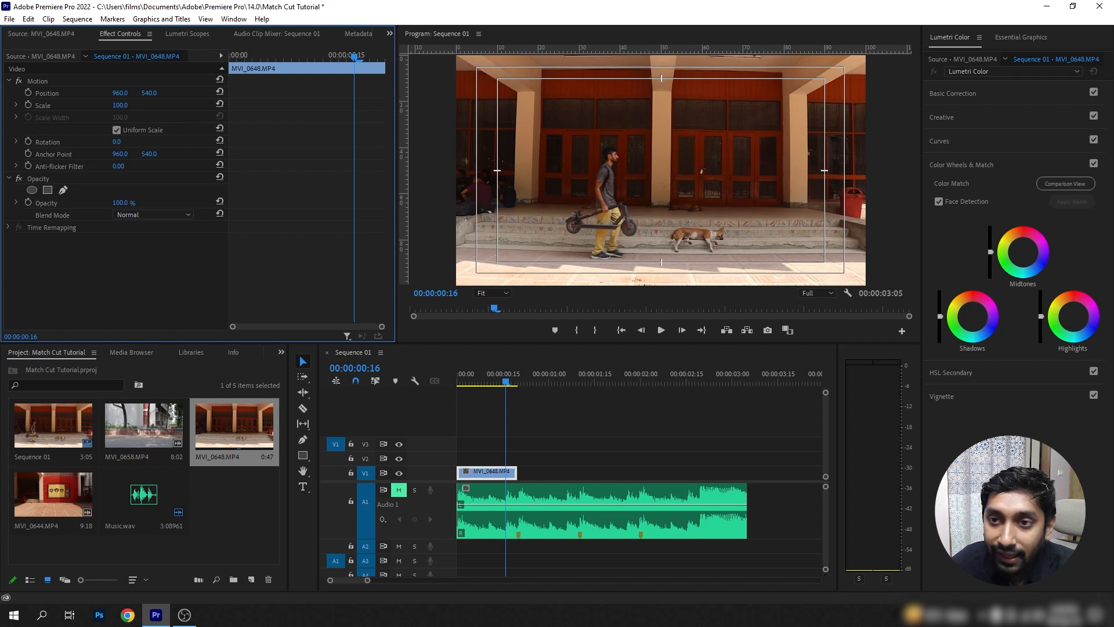
{"action": "left_click_drag", "start_coordinate": [120, 105], "coordinate": [129, 105]}
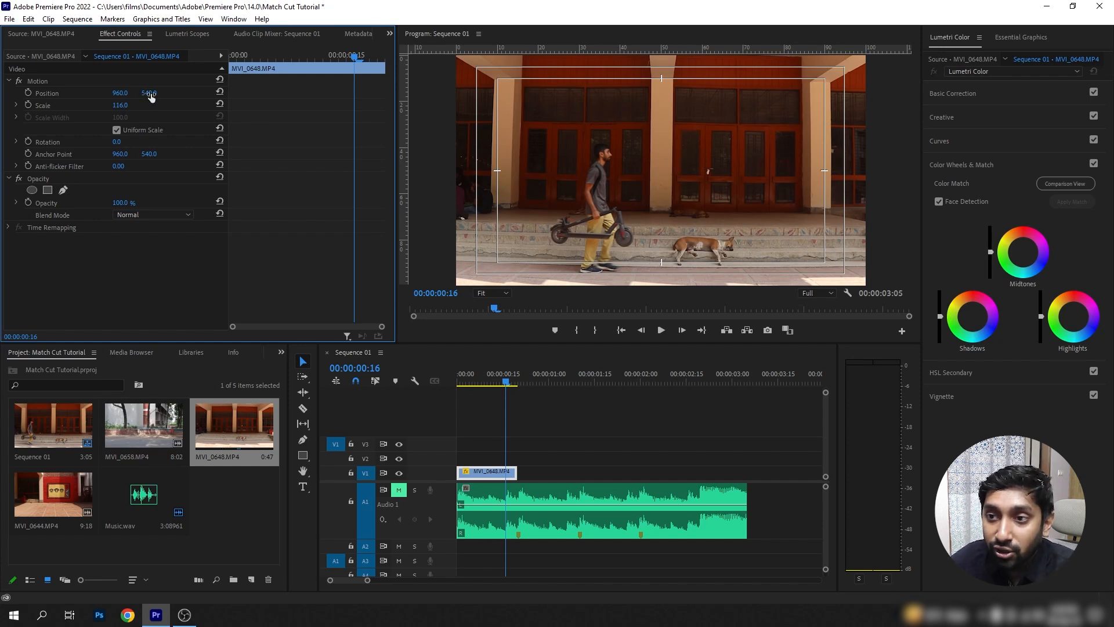
{"action": "mouse_move", "coordinate": [151, 95]}
{"action": "left_mouse_down"}
{"action": "mouse_move", "coordinate": [106, 95]}
{"action": "mouse_move", "coordinate": [155, 94]}
{"action": "left_mouse_up"}
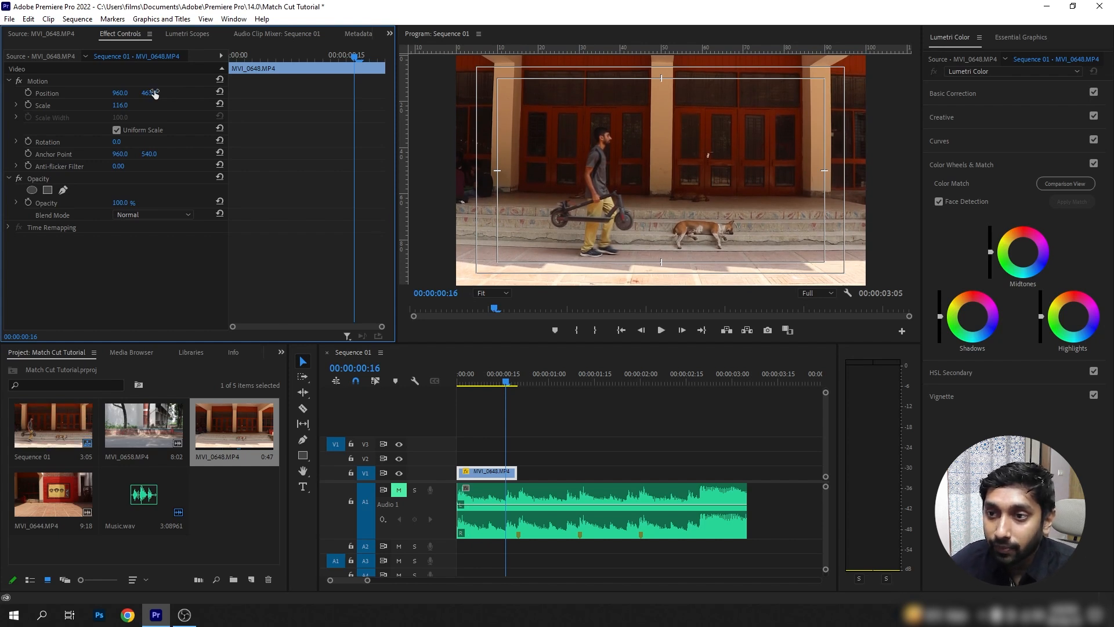
Play the V1 clip from the beginning and extend its end to the first music marker at 00:00:00:20.
{"action": "left_click", "coordinate": [503, 384]}
{"action": "key", "text": "Home"}
{"action": "key", "text": "space"}
{"action": "left_click", "coordinate": [583, 370]}
{"action": "left_click_drag", "start_coordinate": [582, 370], "coordinate": [519, 390]}
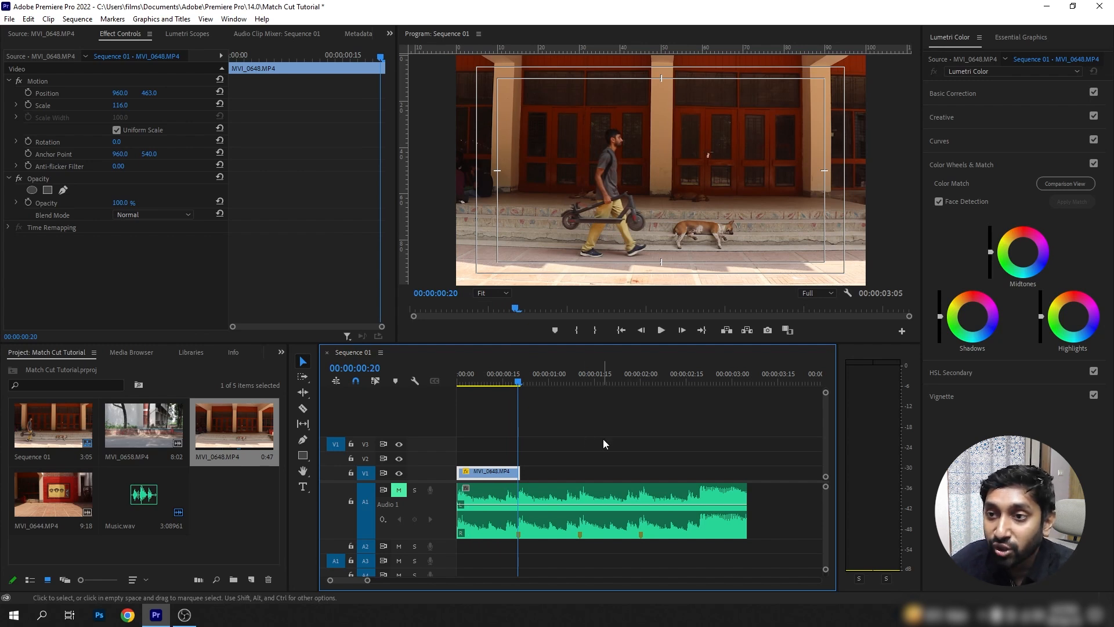
Open MVI_0644.MP4 in the Source Monitor and mark the section from 00:00:03:08 to 00:00:04:11, starting on a matching walking pose.
{"action": "double_click", "coordinate": [42, 494]}
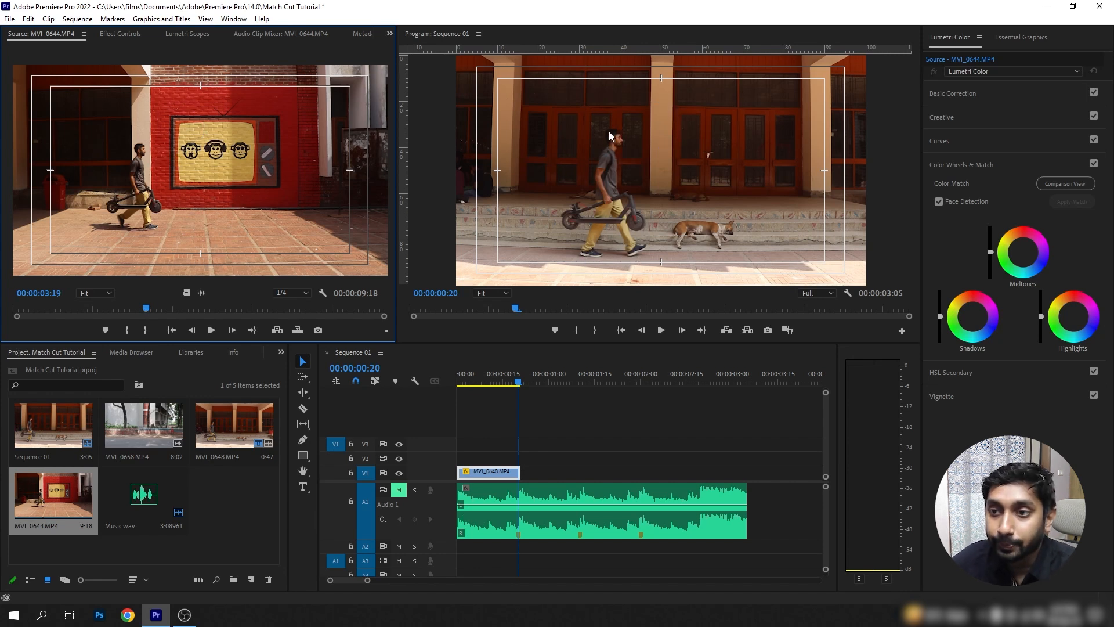
{"action": "left_click_drag", "start_coordinate": [93, 312], "coordinate": [122, 331]}
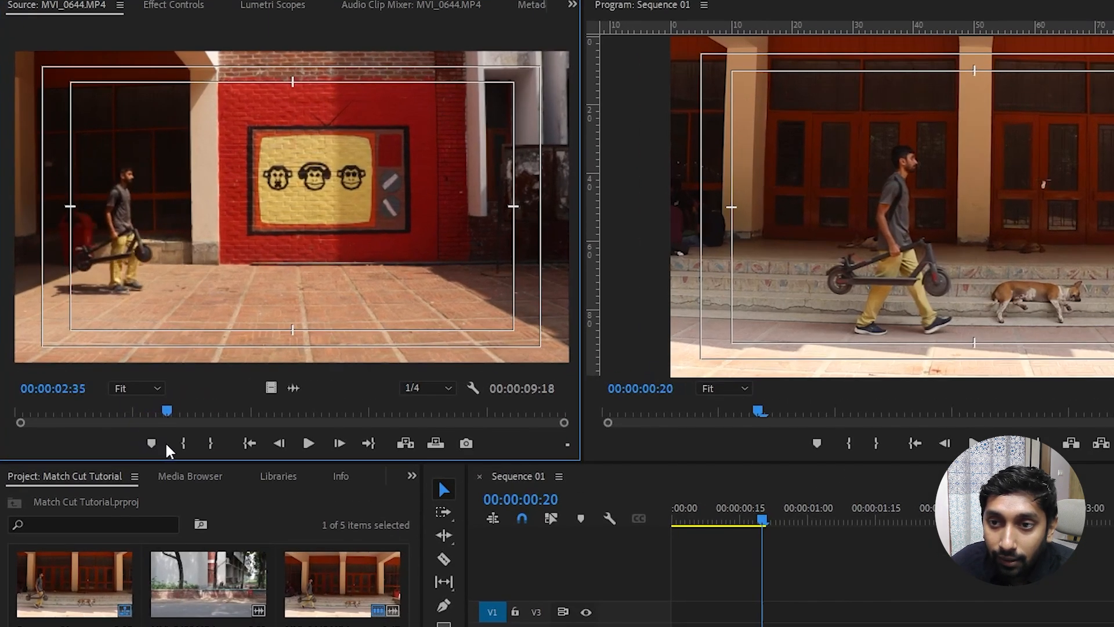
{"action": "left_click_drag", "start_coordinate": [177, 442], "coordinate": [198, 442]}
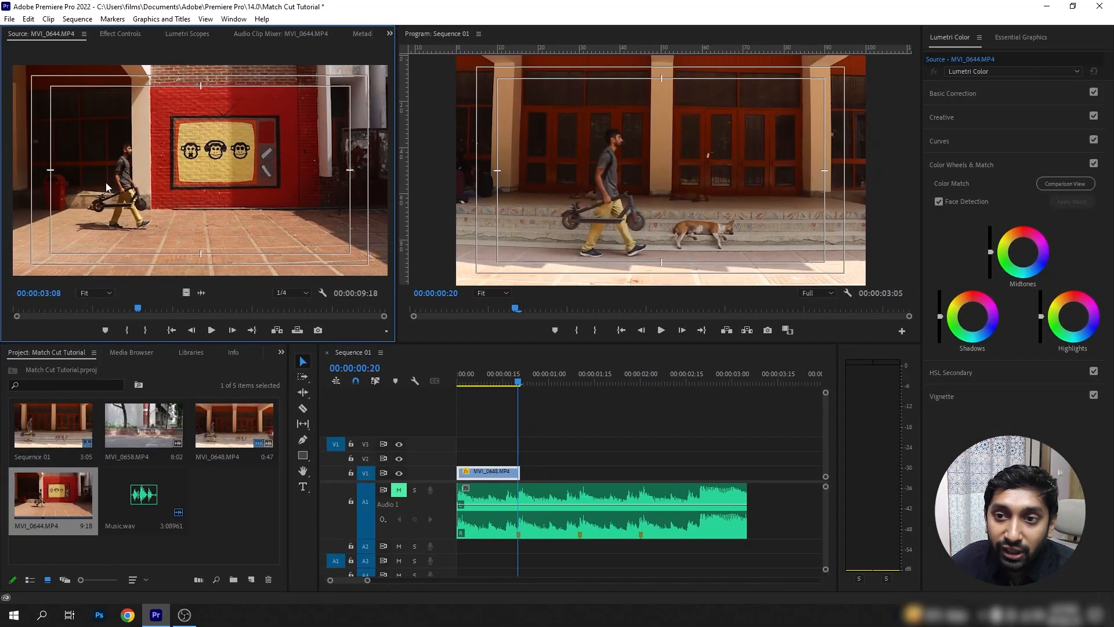
{"action": "left_click", "coordinate": [120, 332]}
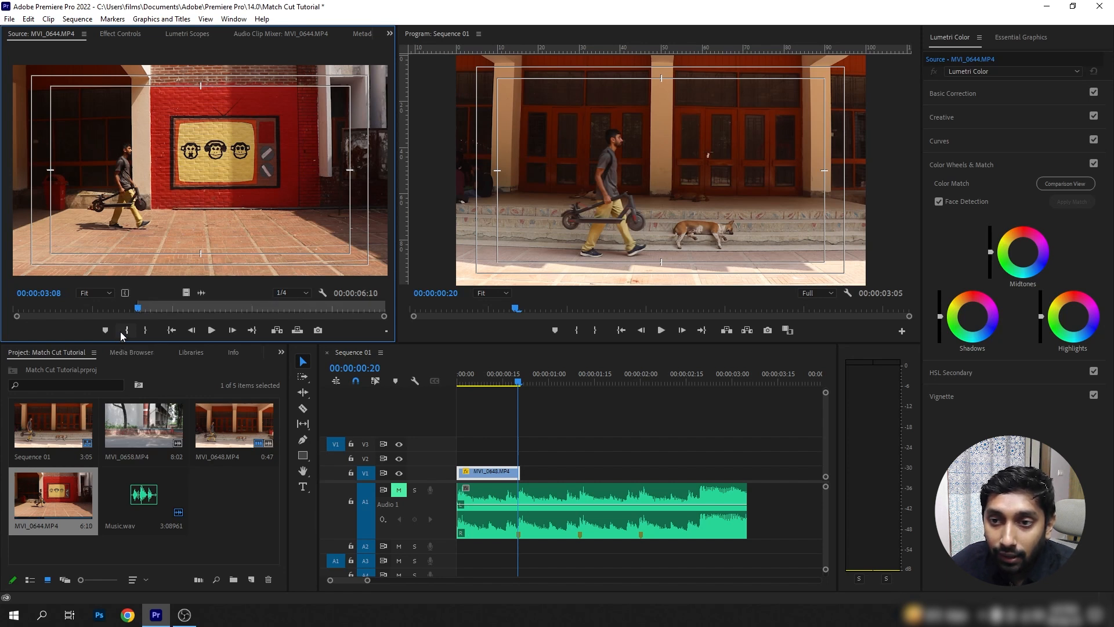
{"action": "left_click", "coordinate": [211, 330]}
{"action": "left_click", "coordinate": [212, 329]}
{"action": "left_click", "coordinate": [145, 330]}
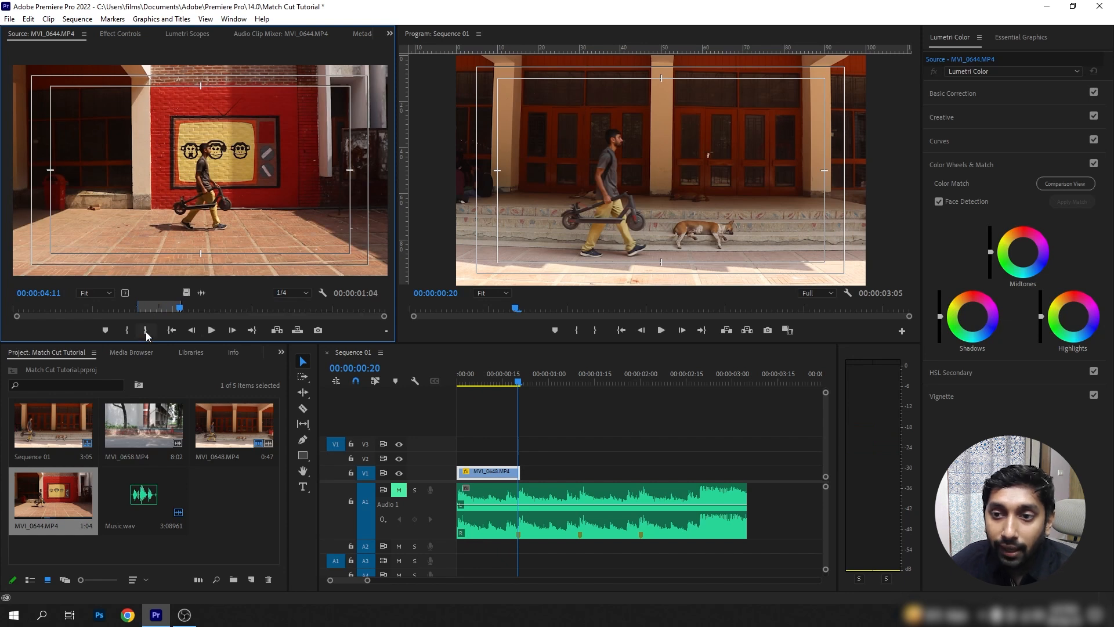
Place only the video of the MVI_0644.MP4 section on V2 at the end of the first clip, and extend the V1 clip beneath it.
{"action": "left_click_drag", "start_coordinate": [185, 293], "coordinate": [527, 457]}
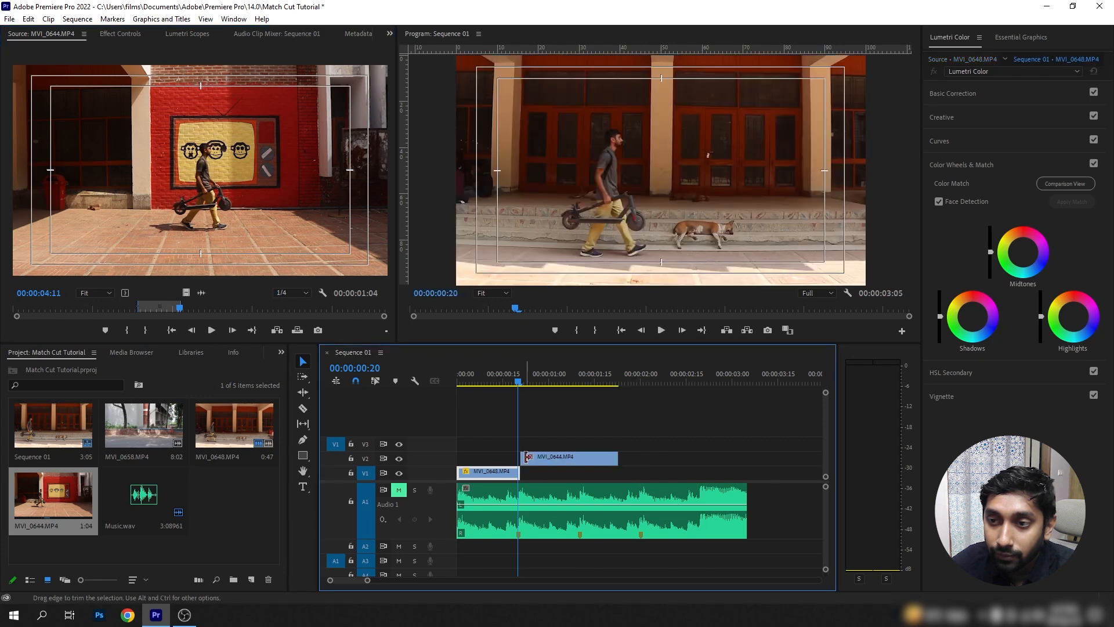
{"action": "left_click_drag", "start_coordinate": [527, 381], "coordinate": [516, 391]}
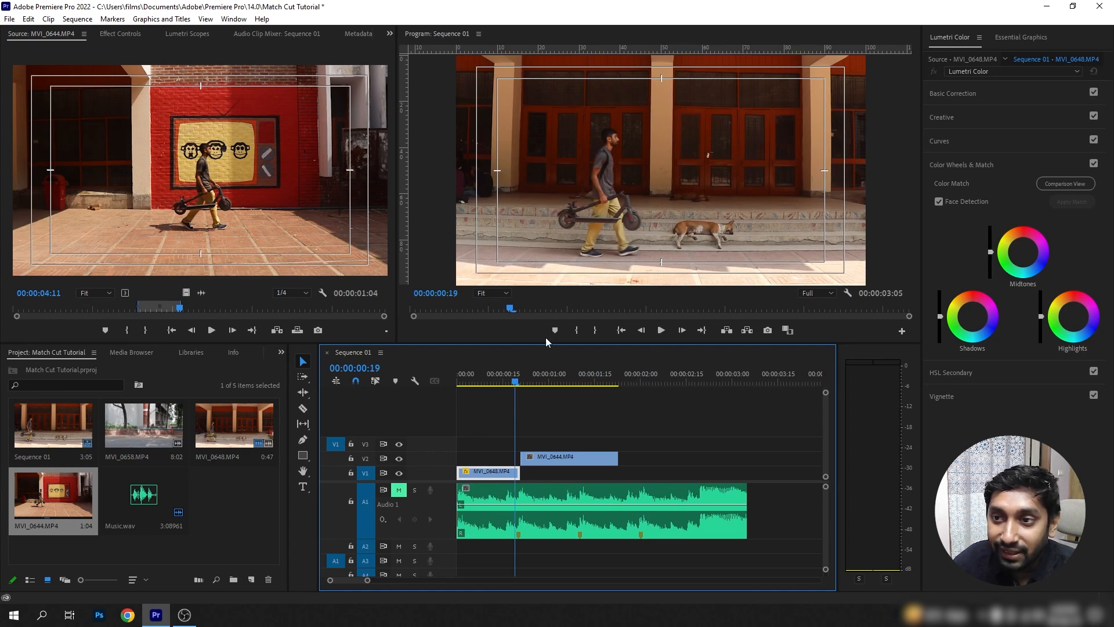
{"action": "left_click_drag", "start_coordinate": [518, 382], "coordinate": [522, 388]}
{"action": "left_click", "coordinate": [605, 172]}
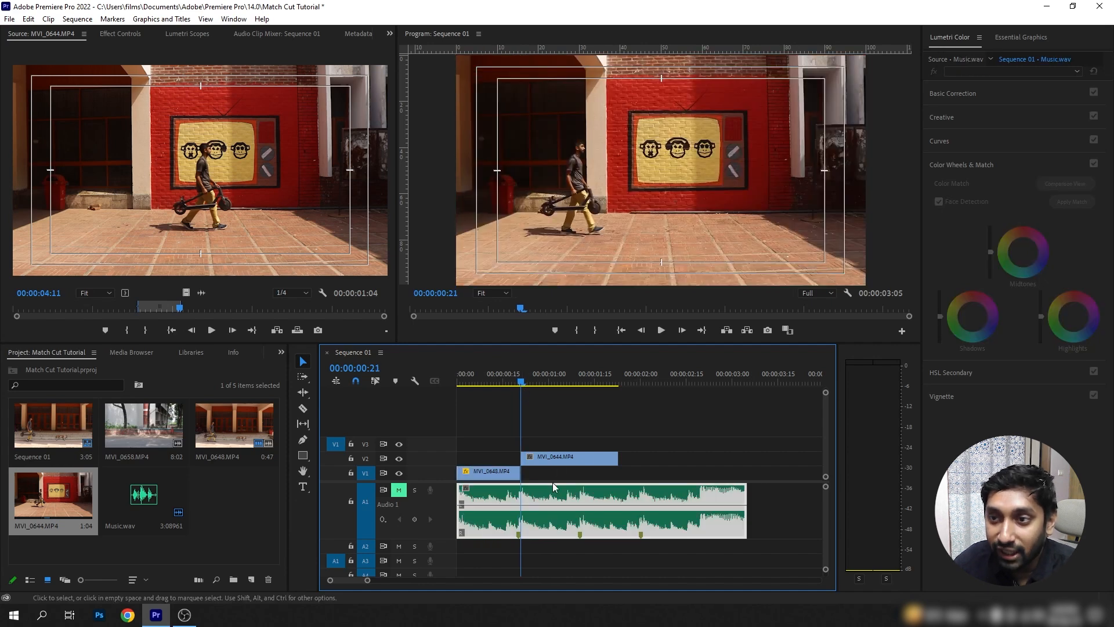
{"action": "left_click", "coordinate": [505, 479]}
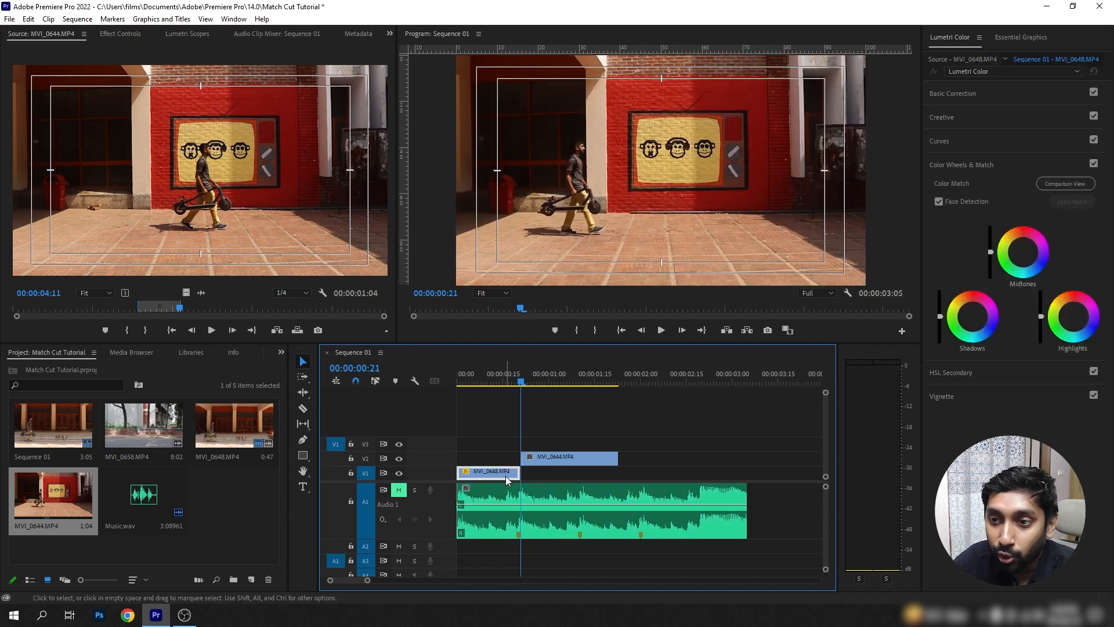
{"action": "left_click_drag", "start_coordinate": [520, 473], "coordinate": [547, 473]}
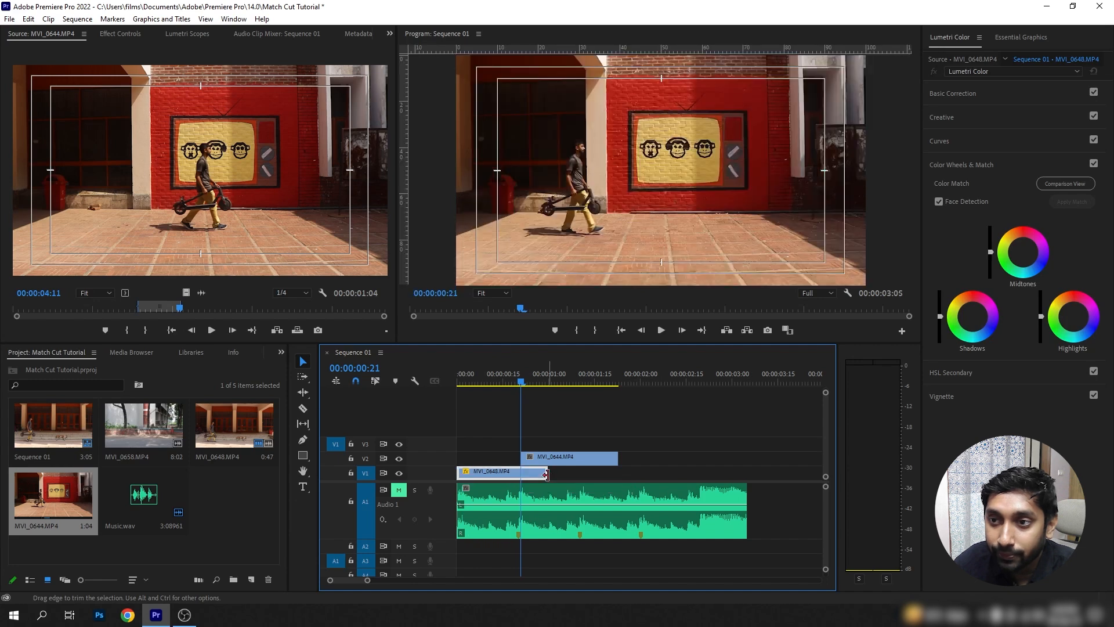
Set the opacity of the MVI_0644.MP4 clip on V2 to 50% to overlay it on the clip below.
{"action": "left_click", "coordinate": [539, 454]}
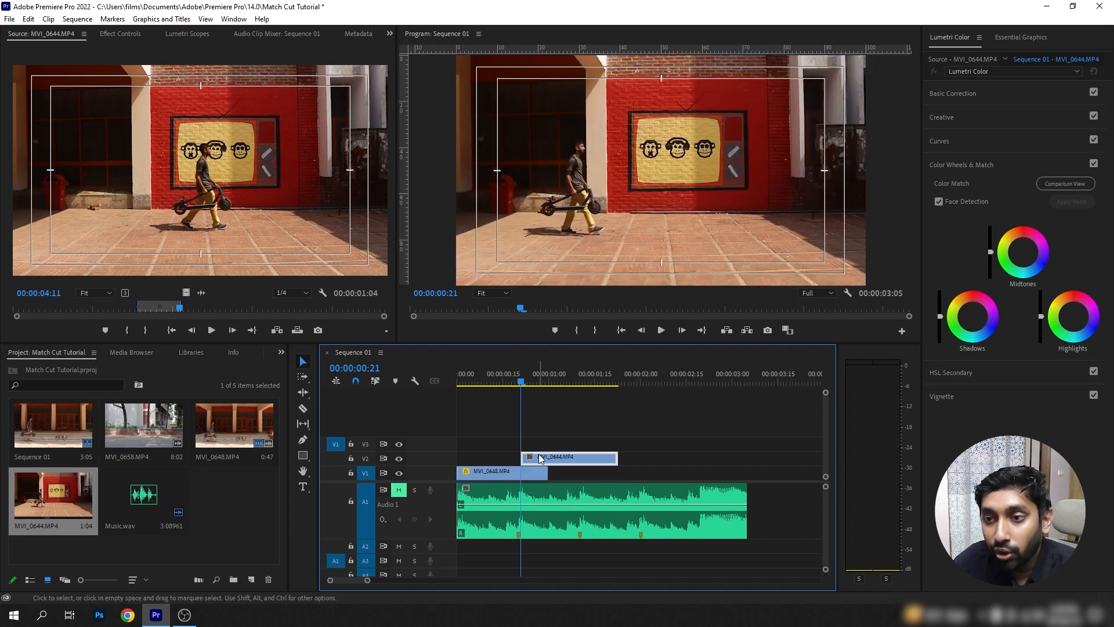
{"action": "left_click", "coordinate": [106, 34]}
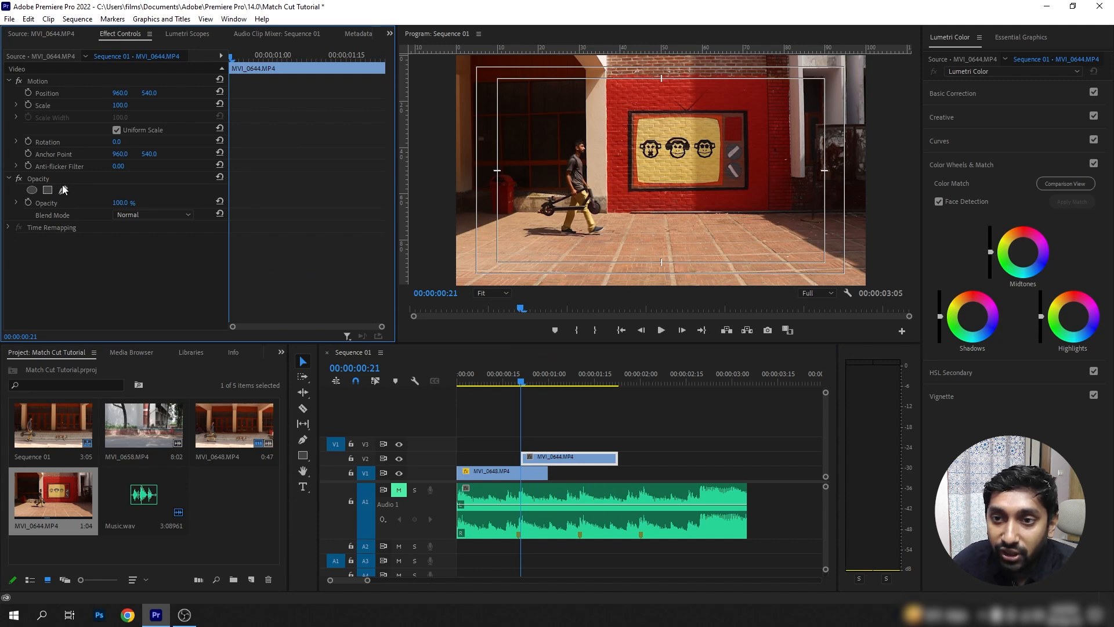
{"action": "left_click", "coordinate": [119, 203]}
{"action": "type", "text": "66"}
{"action": "key", "text": "Return"}
{"action": "left_click_drag", "start_coordinate": [119, 202], "coordinate": [112, 203]}
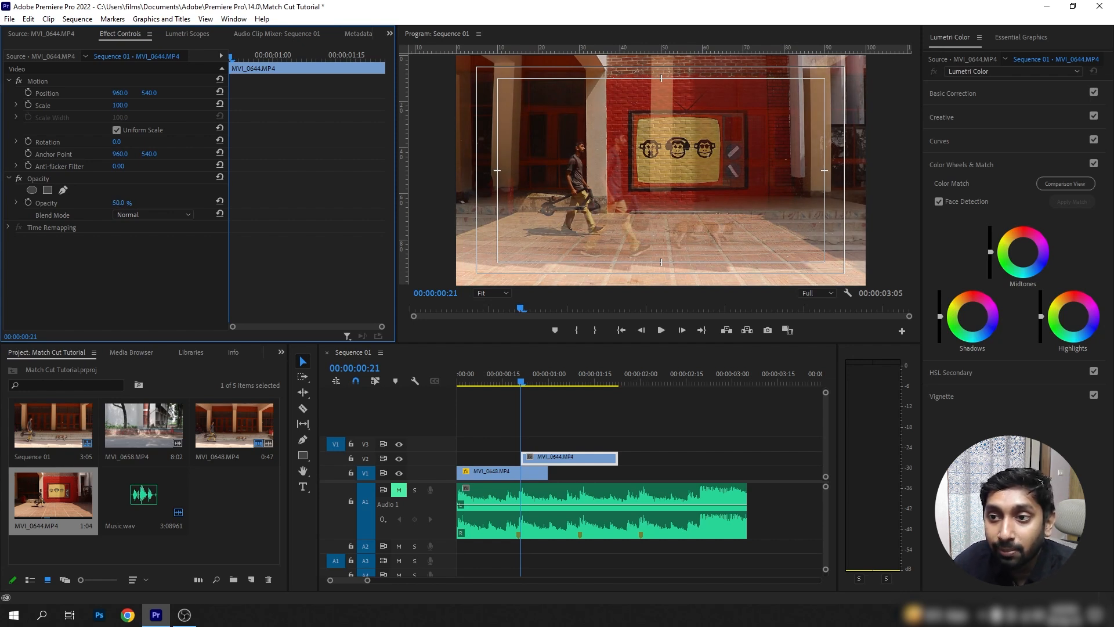
Try aligning the man in the V2 clip with the one below by shifting its horizontal position to 1133.
{"action": "left_click", "coordinate": [545, 463]}
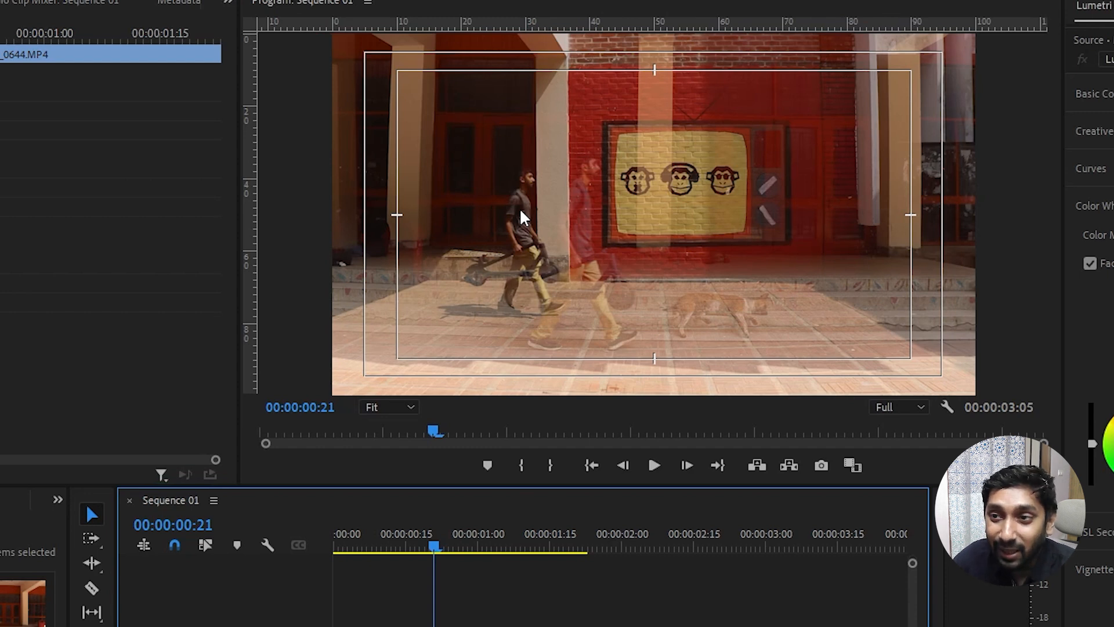
{"action": "left_click", "coordinate": [546, 221]}
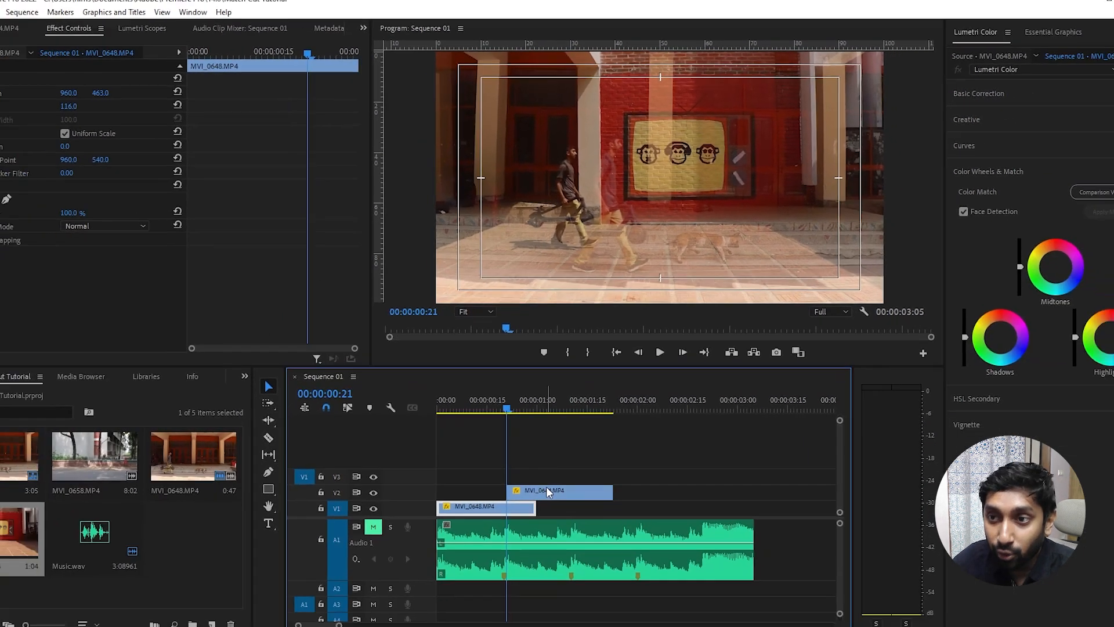
{"action": "left_click", "coordinate": [557, 456]}
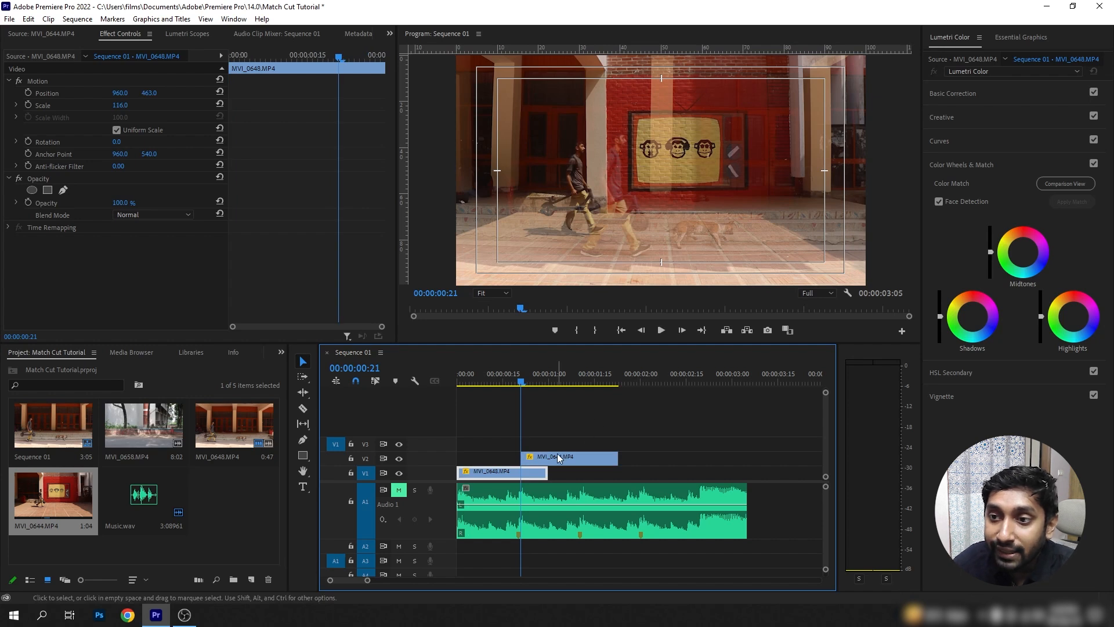
{"action": "left_click", "coordinate": [557, 455]}
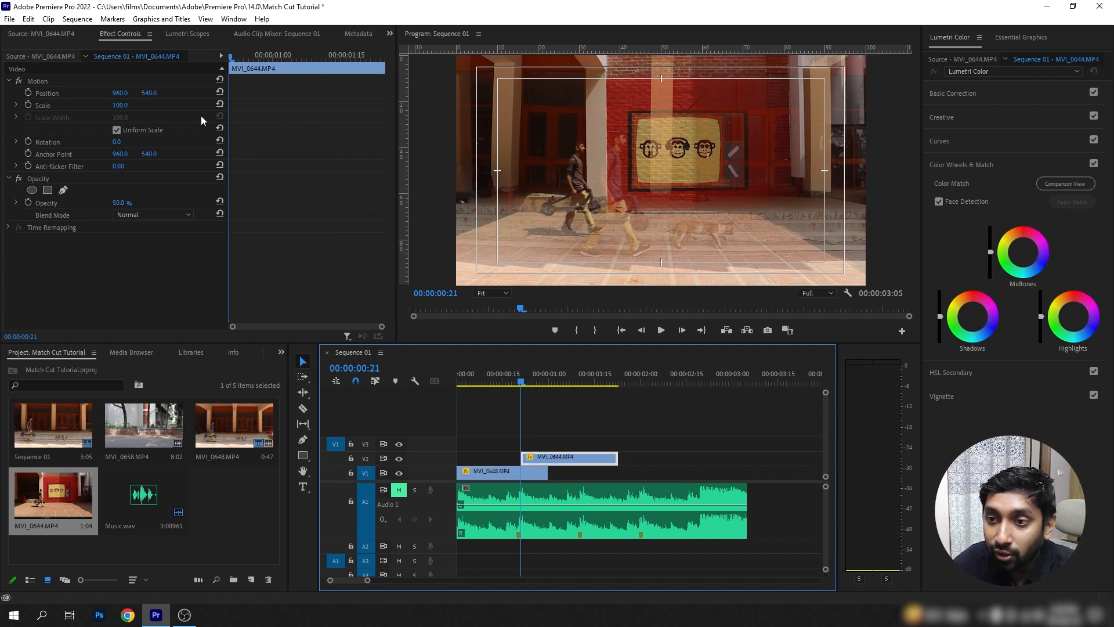
{"action": "left_click_drag", "start_coordinate": [120, 93], "coordinate": [220, 93]}
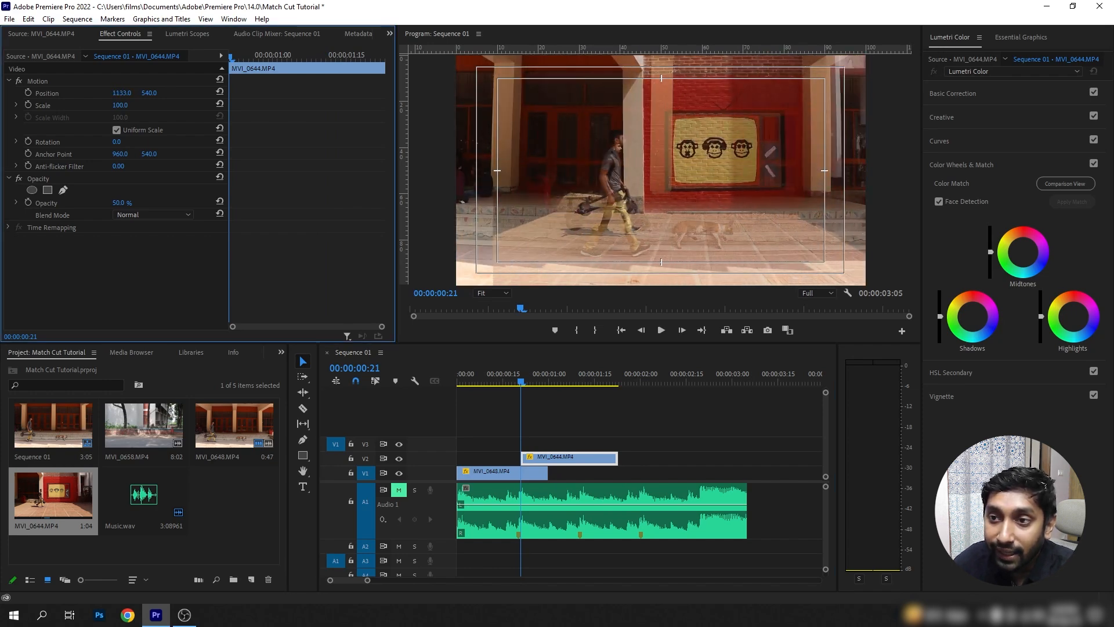
{"action": "mouse_move", "coordinate": [149, 93]}
{"action": "left_mouse_down"}
{"action": "mouse_move", "coordinate": [126, 94]}
{"action": "mouse_move", "coordinate": [159, 93]}
{"action": "mouse_move", "coordinate": [149, 93]}
{"action": "left_mouse_up"}
{"action": "mouse_move", "coordinate": [122, 94]}
{"action": "left_mouse_down"}
{"action": "mouse_move", "coordinate": [11, 93]}
{"action": "mouse_move", "coordinate": [229, 94]}
{"action": "mouse_move", "coordinate": [18, 94]}
{"action": "mouse_move", "coordinate": [122, 93]}
{"action": "left_mouse_up"}
{"action": "left_click_drag", "start_coordinate": [149, 93], "coordinate": [120, 105]}
{"action": "left_click_drag", "start_coordinate": [121, 105], "coordinate": [119, 105]}
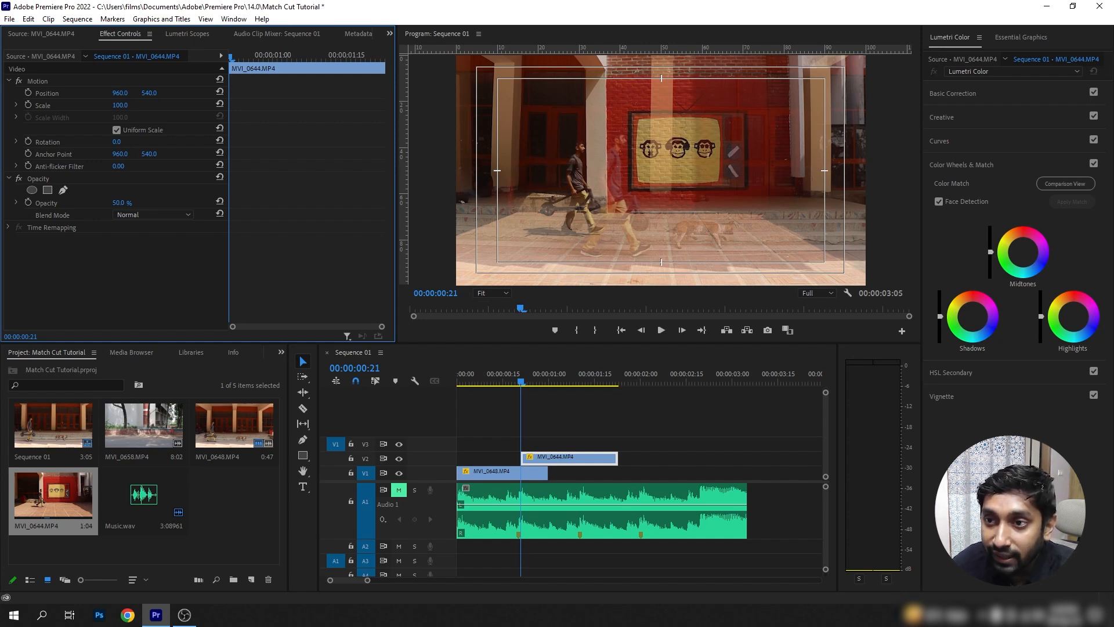
Scale the MVI_0644.MP4 clip to 137 and shift it horizontally until the walking man overlaps the one in the V1 clip.
{"action": "left_click_drag", "start_coordinate": [120, 105], "coordinate": [140, 105]}
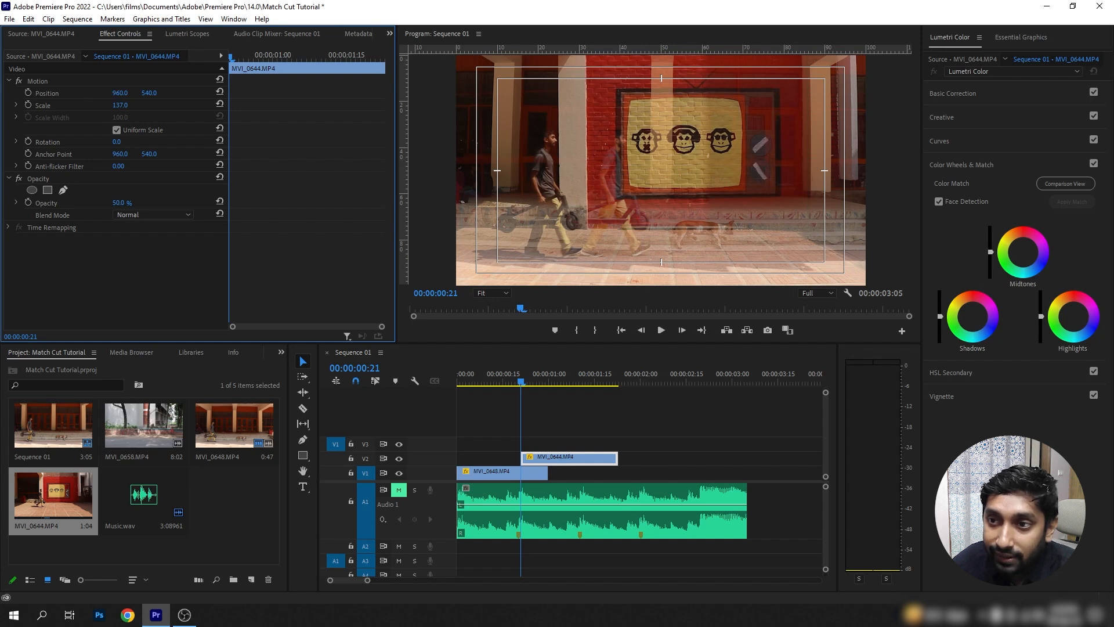
{"action": "left_click_drag", "start_coordinate": [121, 93], "coordinate": [308, 93]}
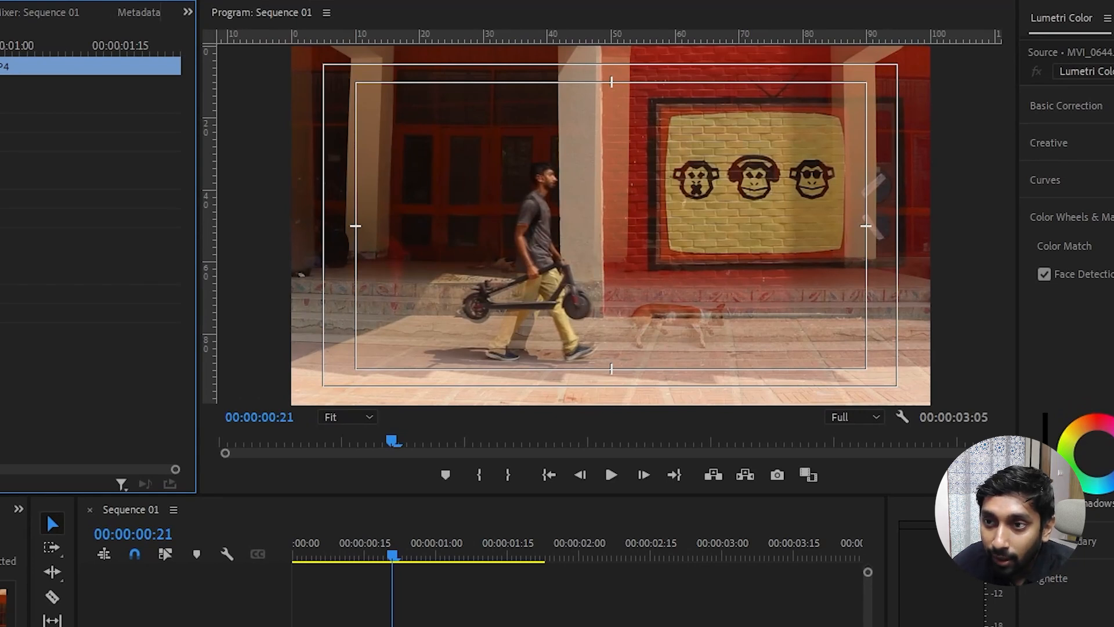
Fine-tune the horizontal position of the MVI_0644.MP4 clip on V2 to 1273 and set its opacity to 100%.
{"action": "left_click_drag", "start_coordinate": [7, 123], "coordinate": [8, 105]}
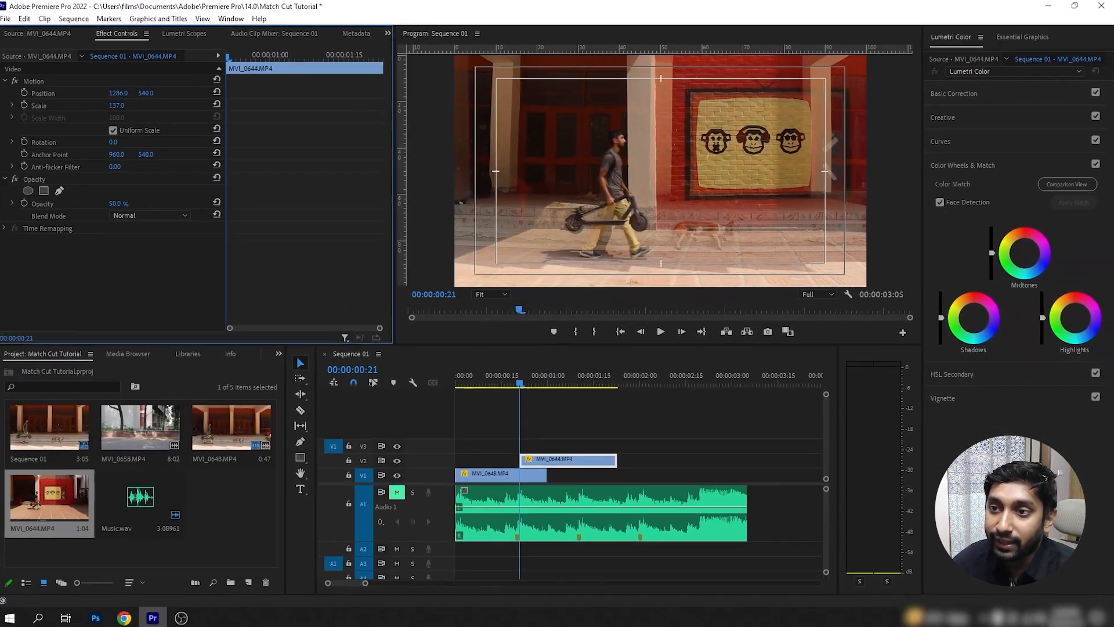
{"action": "left_click_drag", "start_coordinate": [109, 96], "coordinate": [101, 96]}
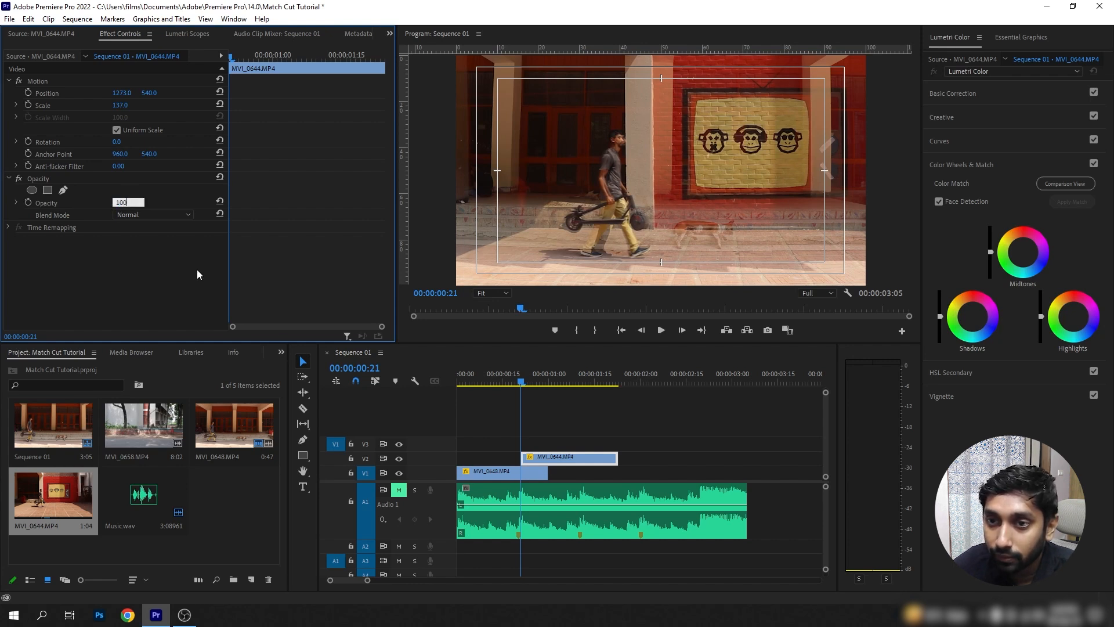
{"action": "key", "text": "Return"}
Play the cut from MVI_0648.MP4 to MVI_0644.MP4 repeatedly, also with the music, to check the walking man's match.
{"action": "left_click_drag", "start_coordinate": [523, 379], "coordinate": [410, 413]}
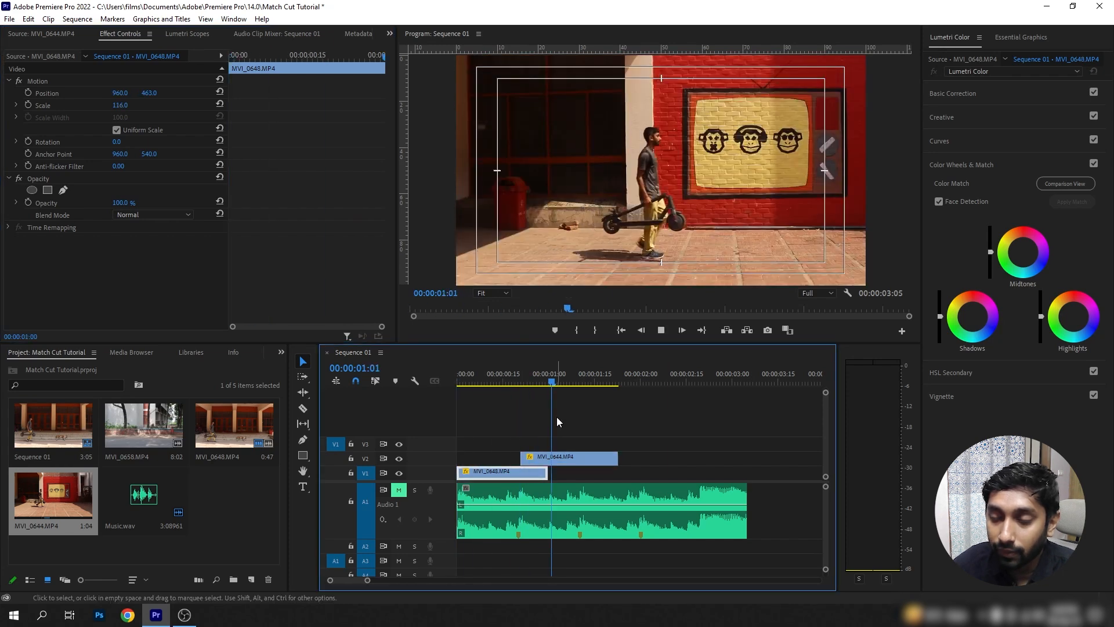
{"action": "key", "text": "space"}
{"action": "key", "text": "space"}
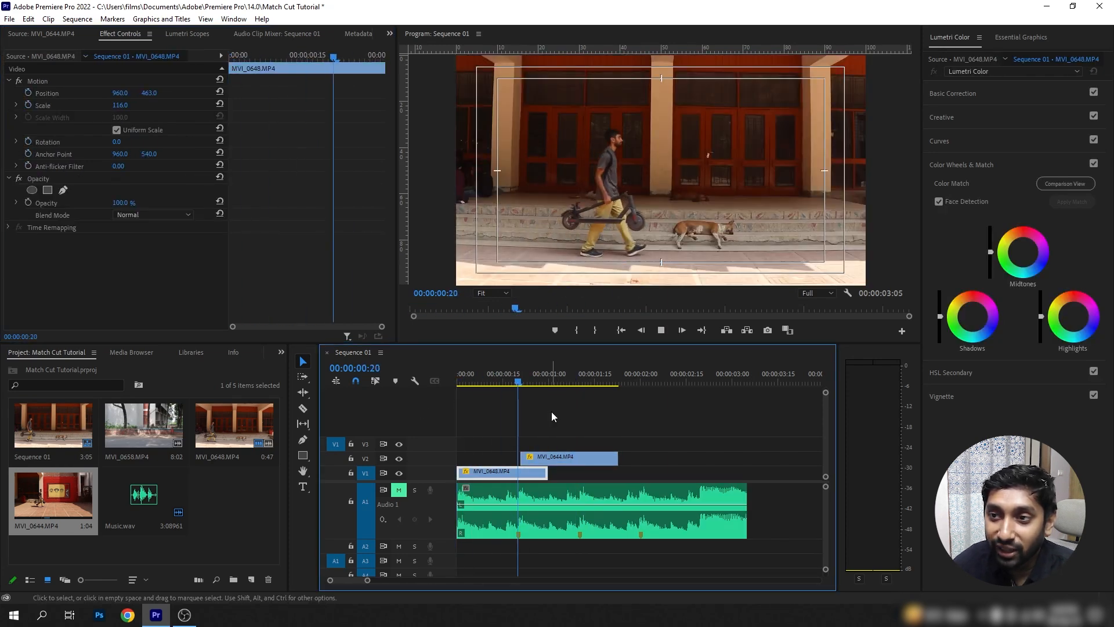
{"action": "key", "text": "space"}
{"action": "left_click_drag", "start_coordinate": [562, 367], "coordinate": [521, 397]}
{"action": "key", "text": "Home"}
{"action": "key", "text": "space"}
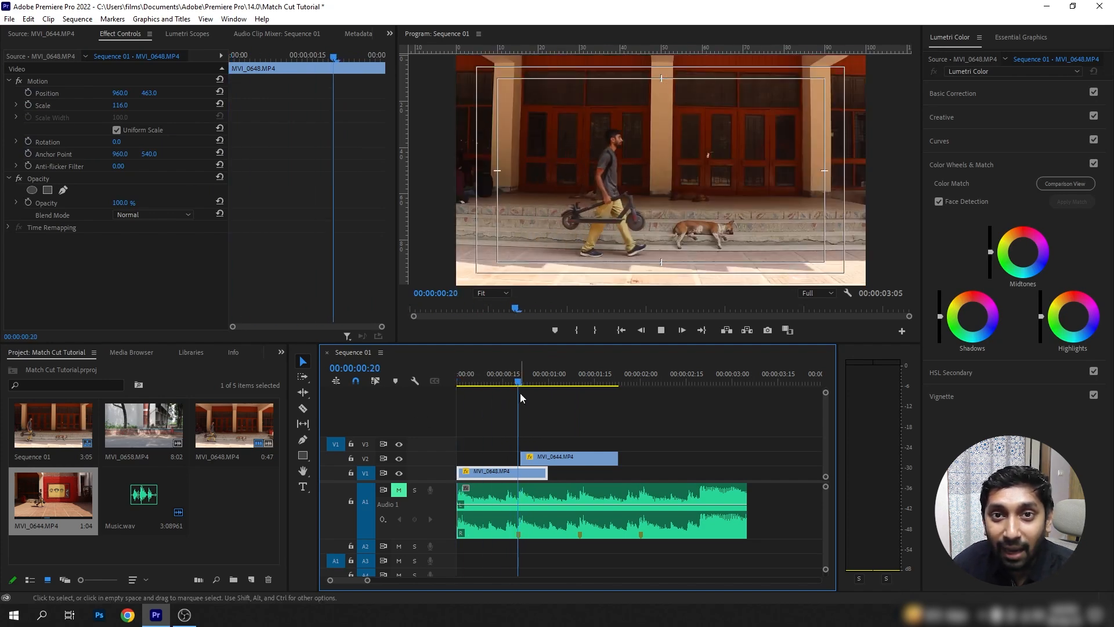
{"action": "left_click", "coordinate": [501, 392]}
{"action": "key", "text": "space"}
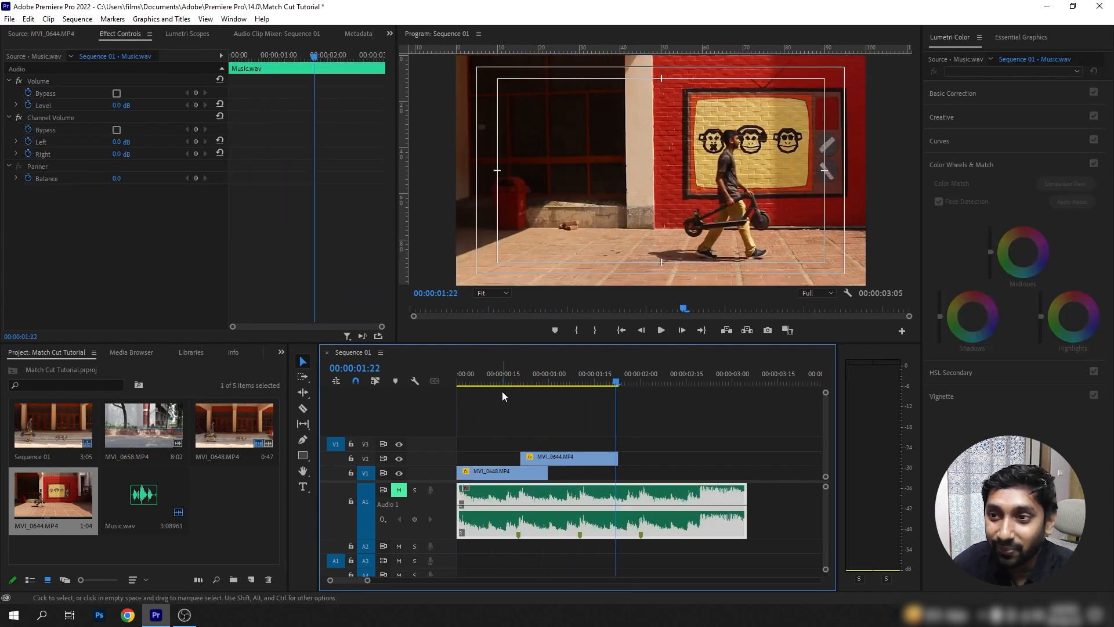
{"action": "left_click_drag", "start_coordinate": [583, 388], "coordinate": [366, 399]}
{"action": "key", "text": "space"}
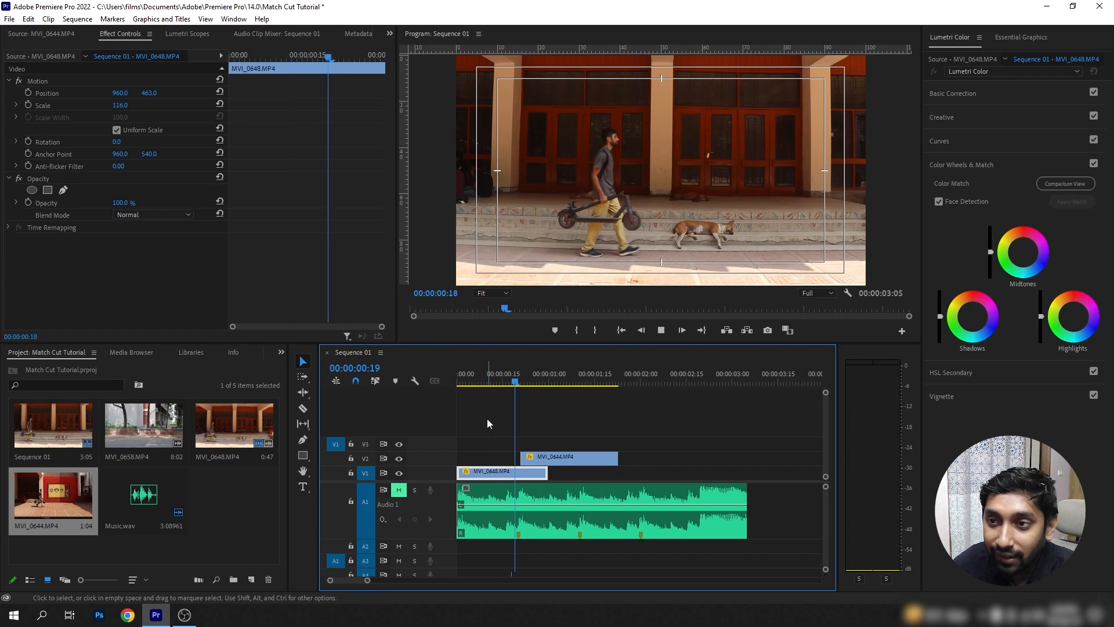
{"action": "left_click", "coordinate": [506, 379]}
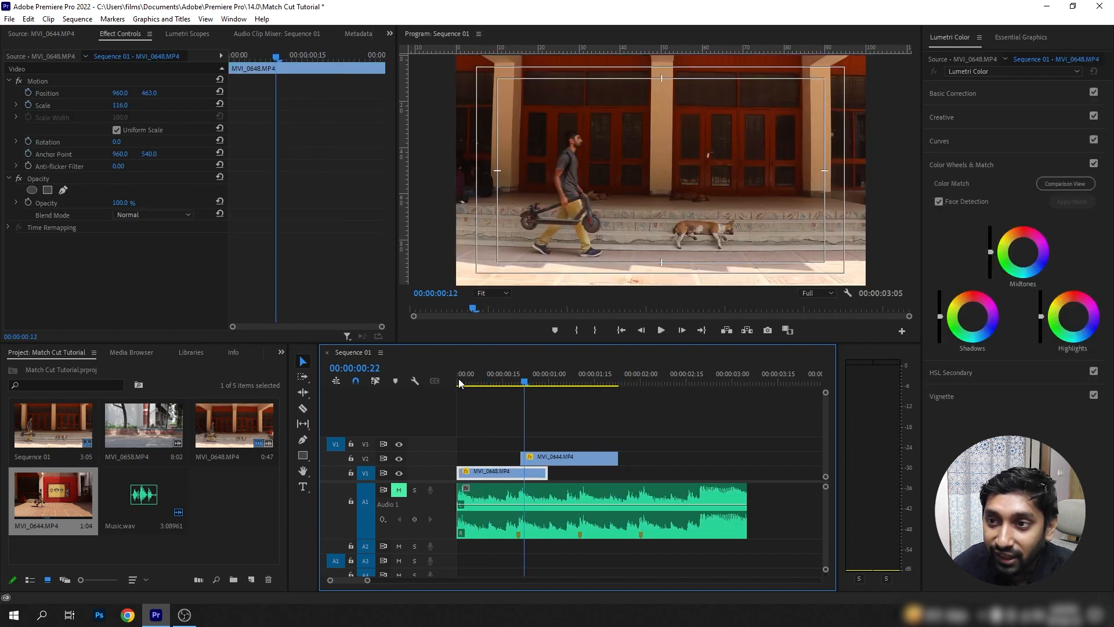
{"action": "left_click_drag", "start_coordinate": [556, 374], "coordinate": [416, 402]}
{"action": "key", "text": "space"}
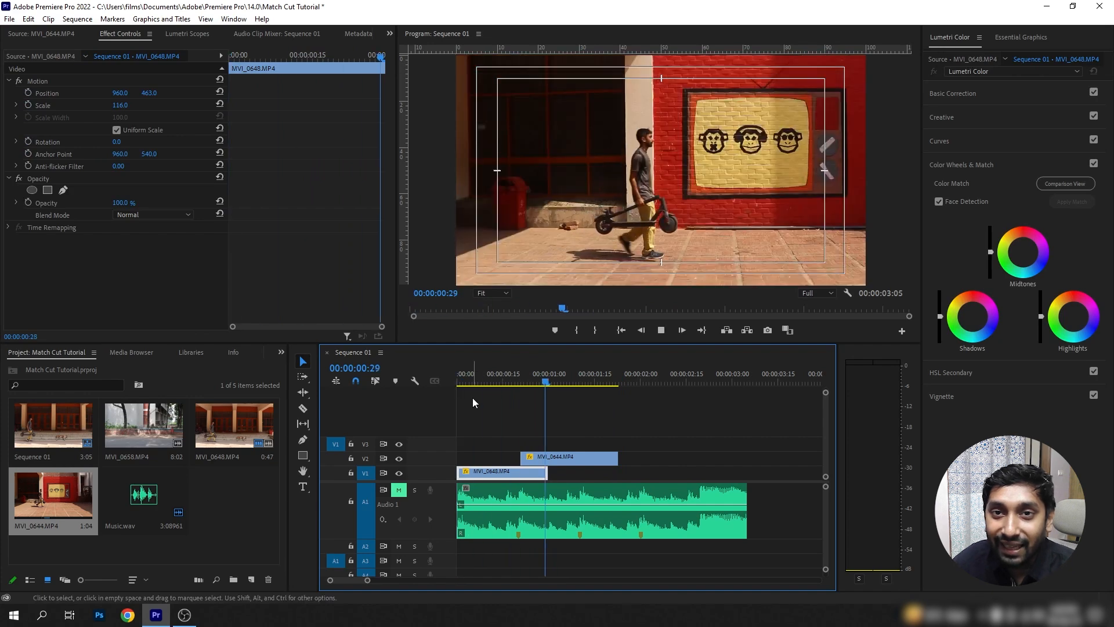
{"action": "left_click", "coordinate": [472, 398]}
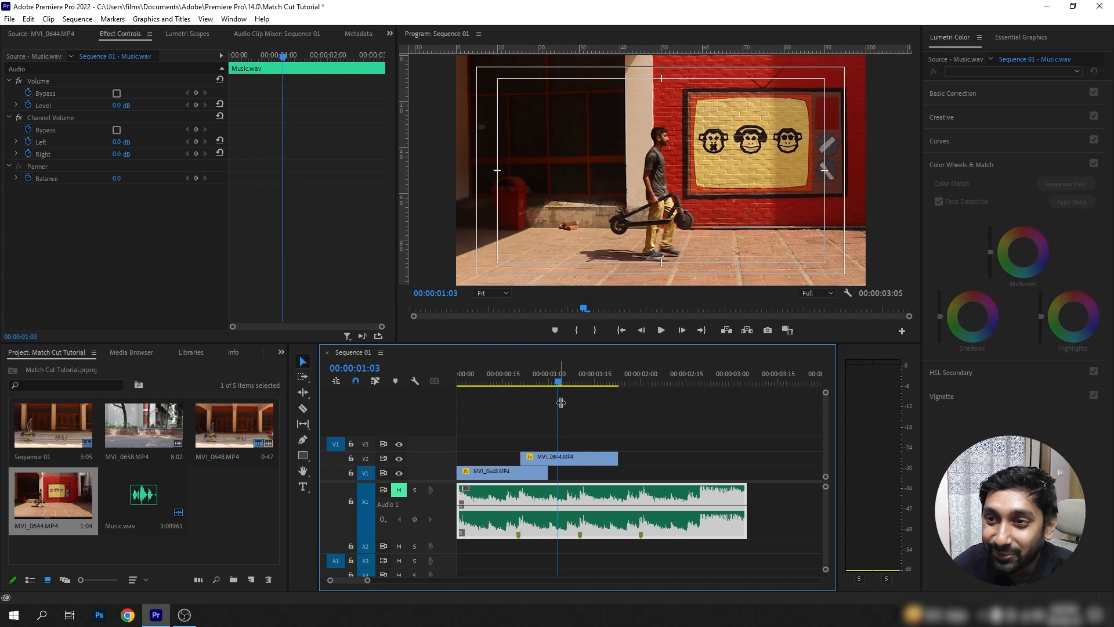
{"action": "left_click", "coordinate": [661, 330]}
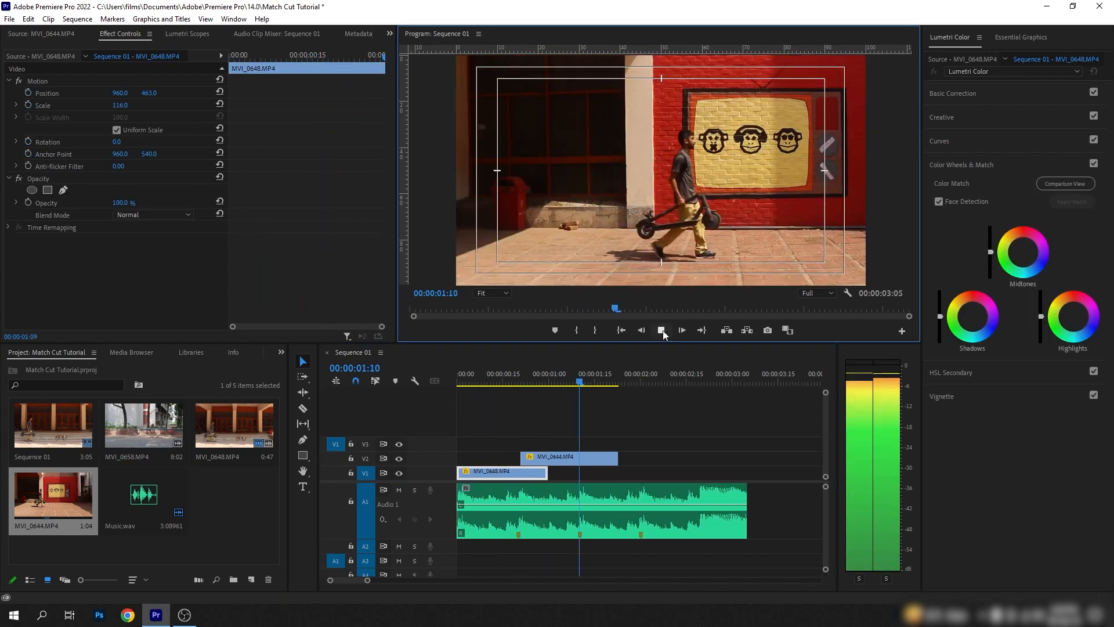
{"action": "left_click", "coordinate": [663, 329]}
Move the playhead to the second beat marker and mark the MVI_0658.MP4 source section from 00:00:04:46 to 00:00:06:02.
{"action": "left_click_drag", "start_coordinate": [535, 379], "coordinate": [580, 382]}
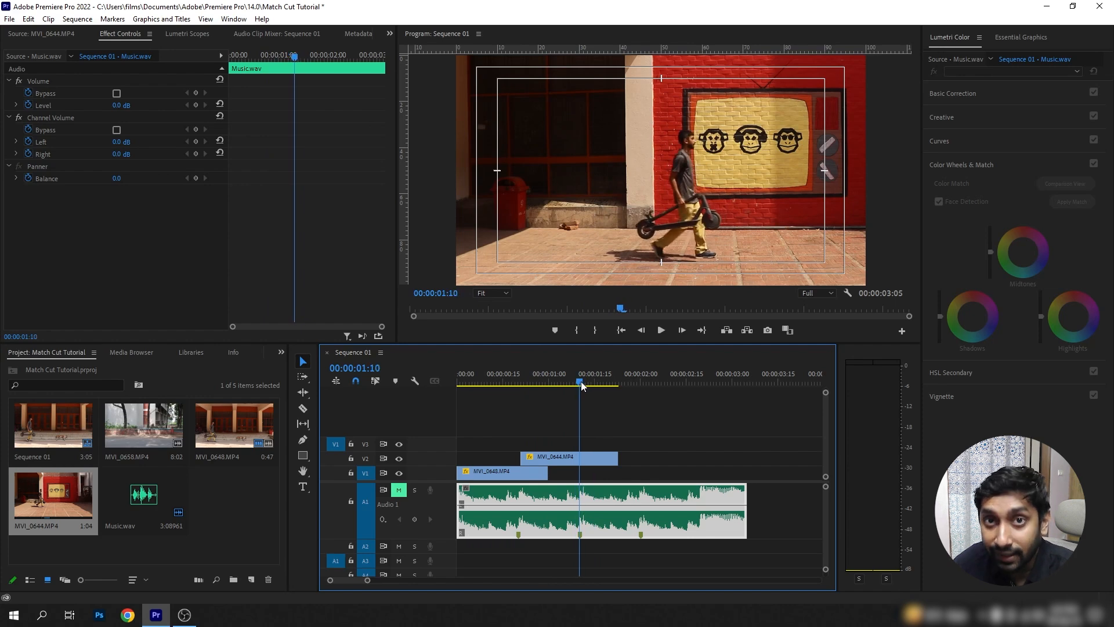
{"action": "left_click", "coordinate": [575, 459]}
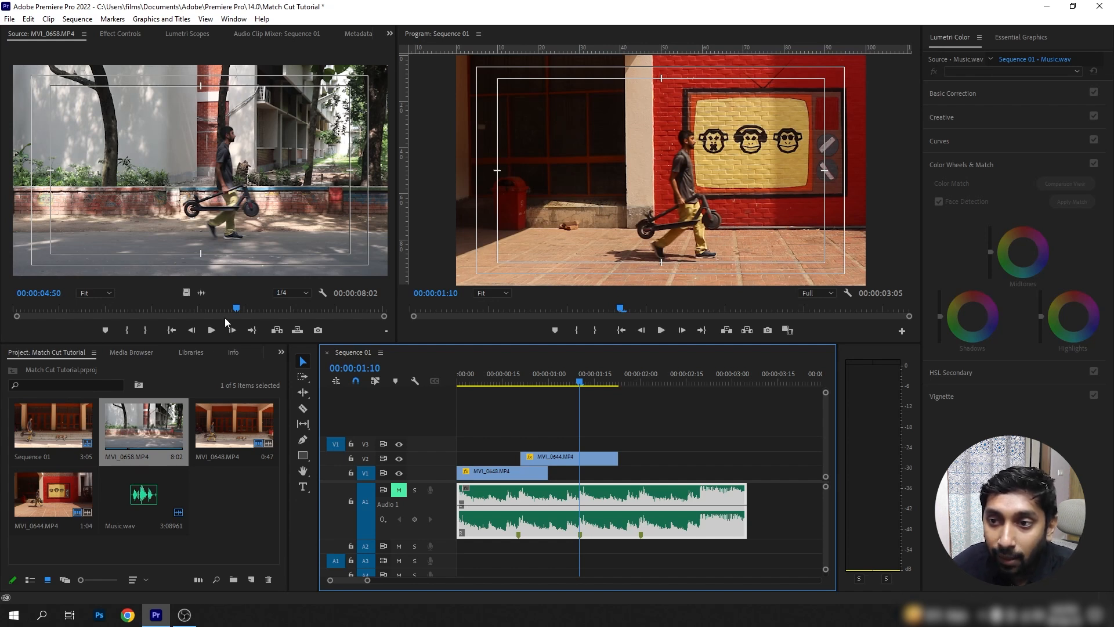
{"action": "left_click", "coordinate": [238, 312]}
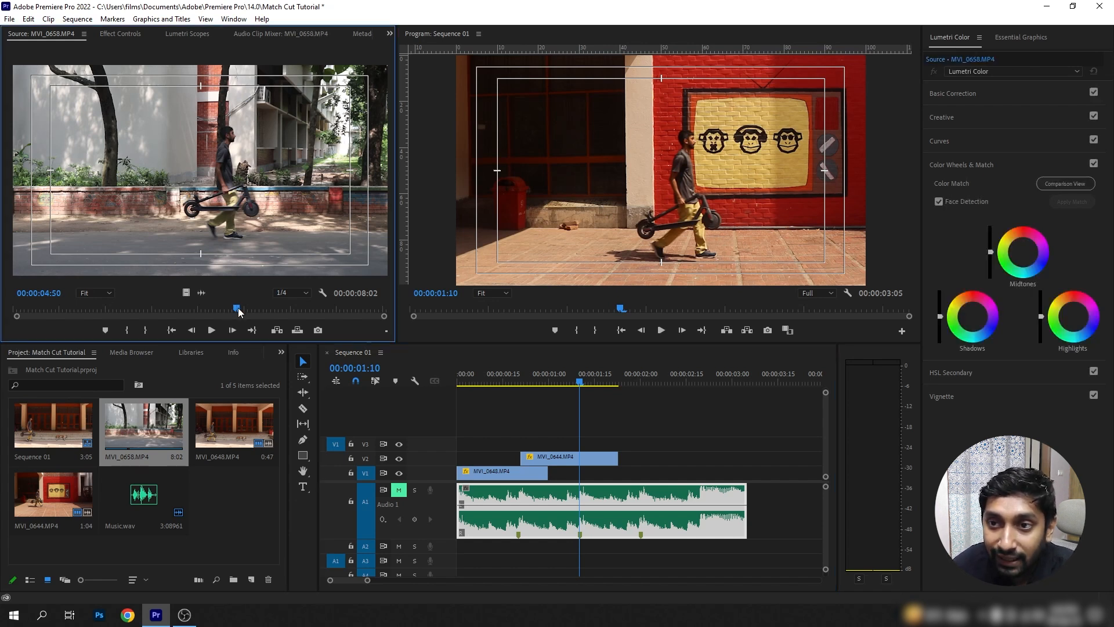
{"action": "left_click_drag", "start_coordinate": [239, 312], "coordinate": [235, 313]}
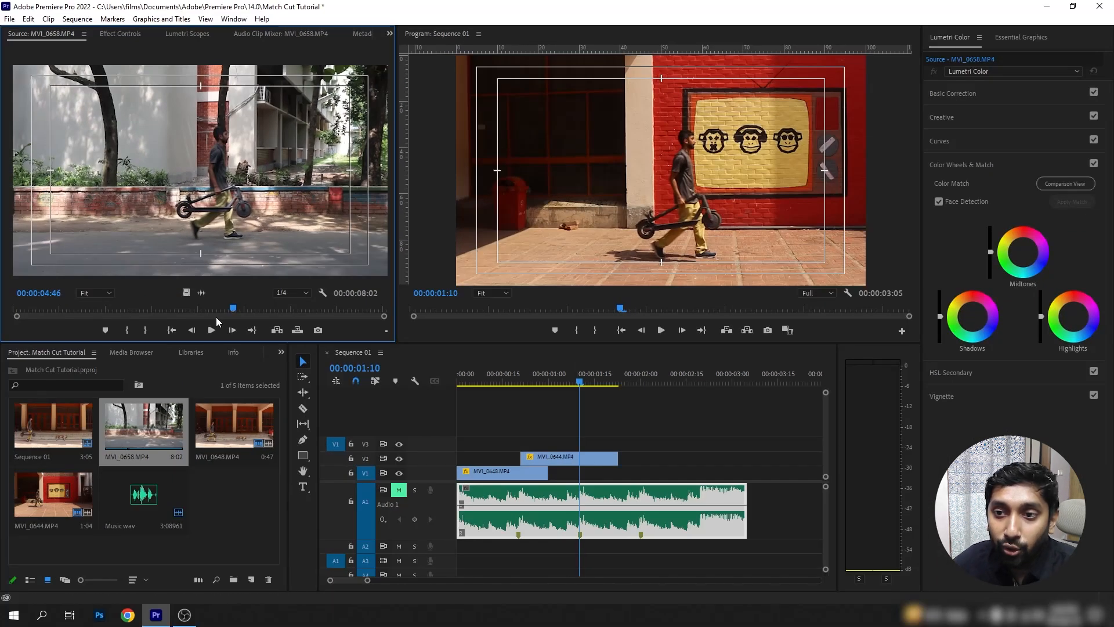
{"action": "left_click", "coordinate": [120, 332]}
{"action": "key", "text": "space"}
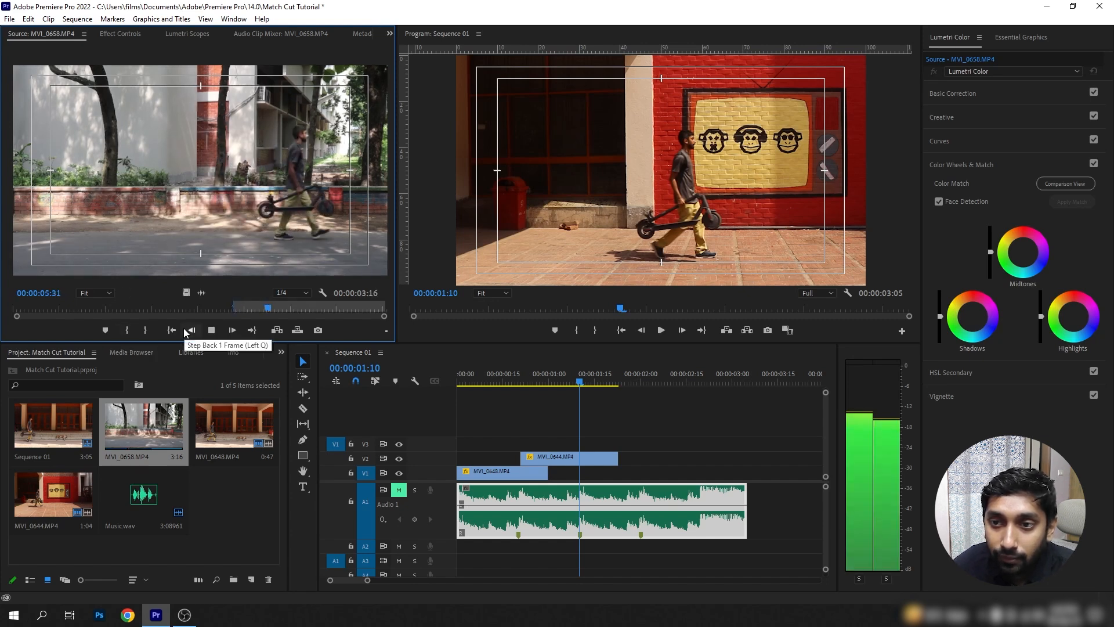
{"action": "key", "text": "space"}
{"action": "left_click", "coordinate": [144, 330]}
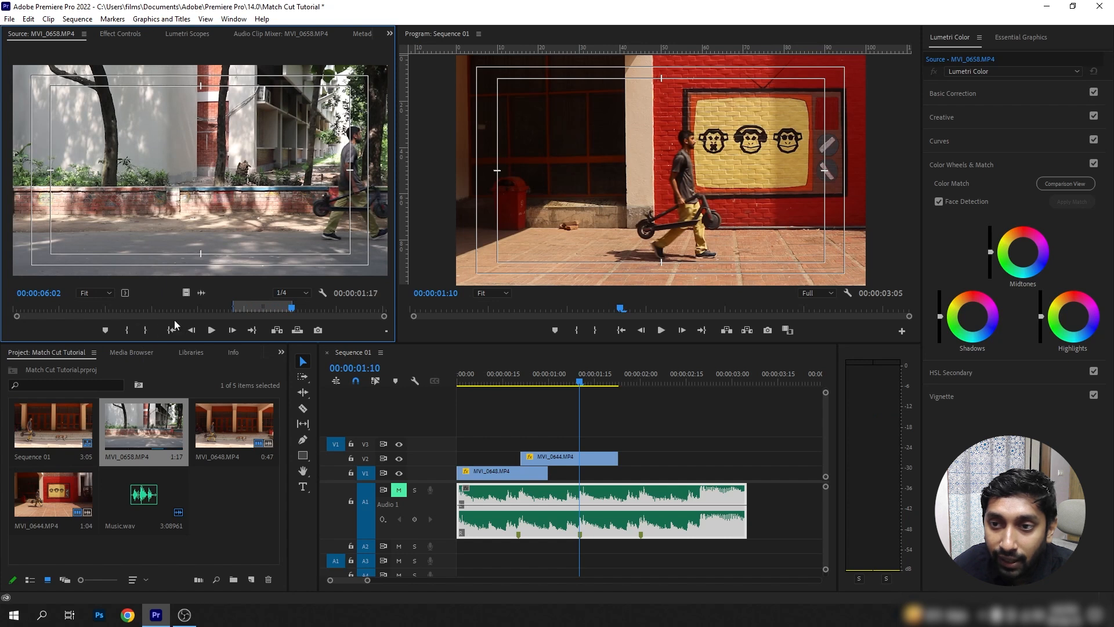
Place only the video of the MVI_0658.MP4 section on V3 at the second beat marker and set its opacity to 50%.
{"action": "left_click_drag", "start_coordinate": [243, 355], "coordinate": [586, 448]}
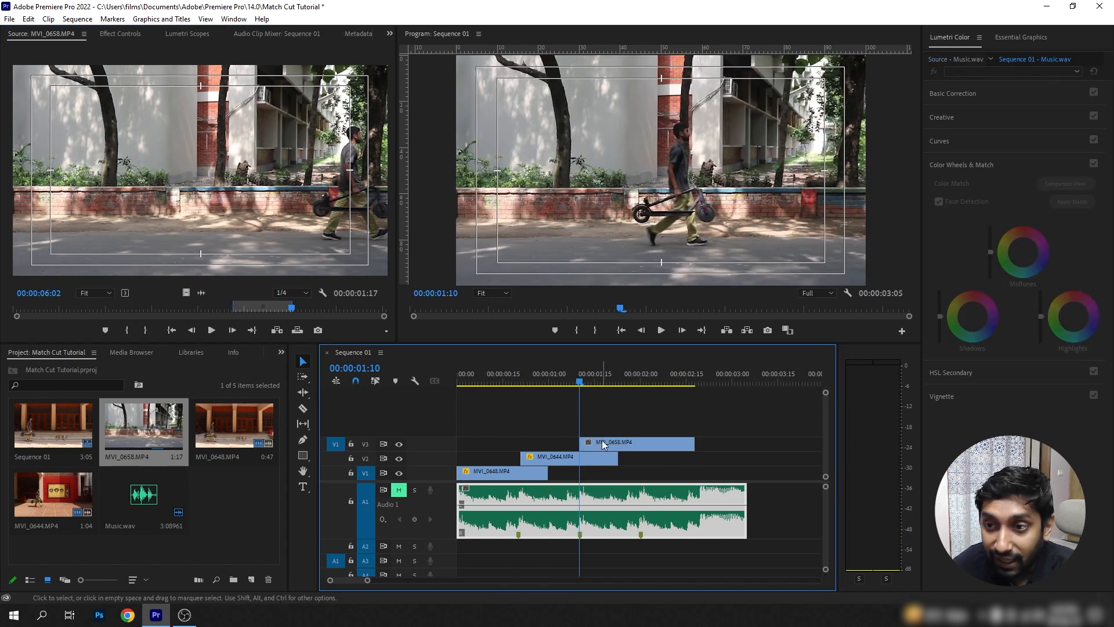
{"action": "left_click", "coordinate": [601, 442]}
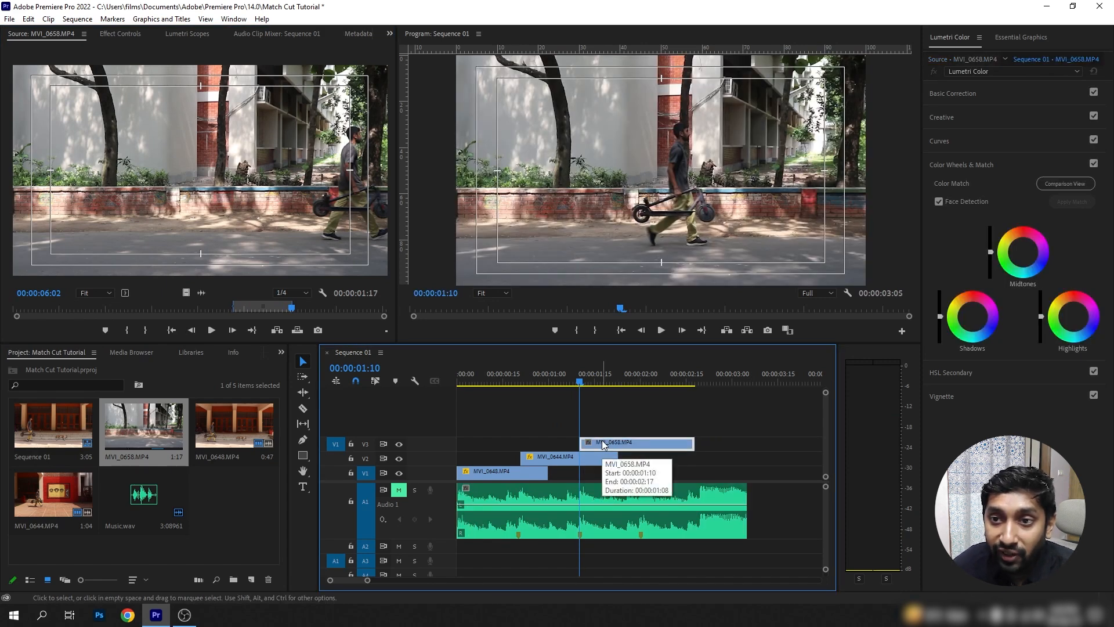
{"action": "left_click", "coordinate": [118, 34]}
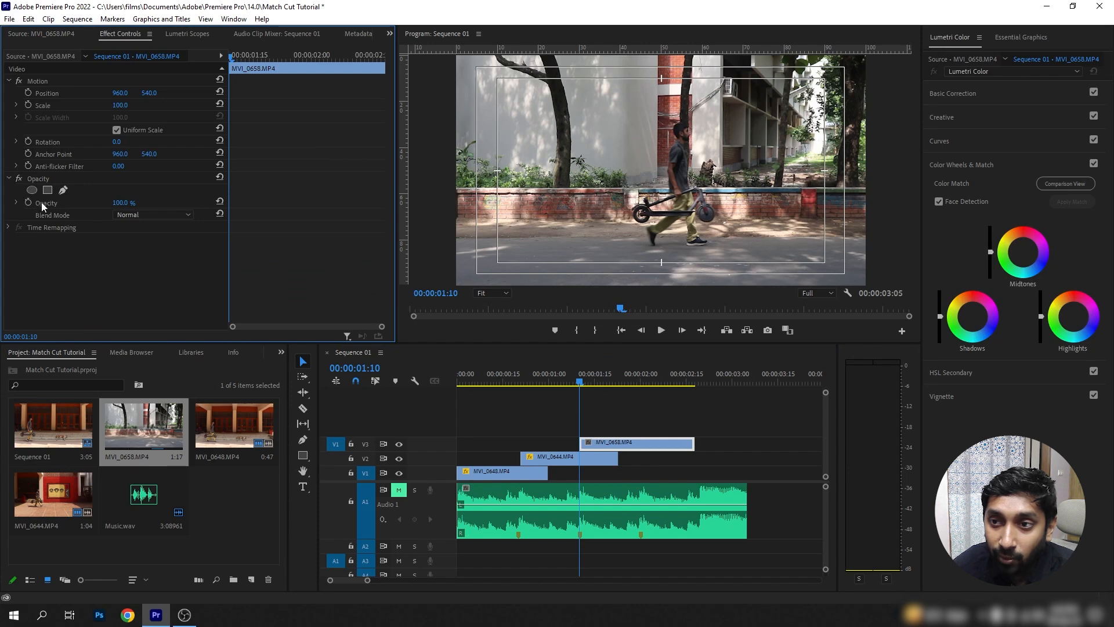
{"action": "left_click_drag", "start_coordinate": [120, 203], "coordinate": [91, 203]}
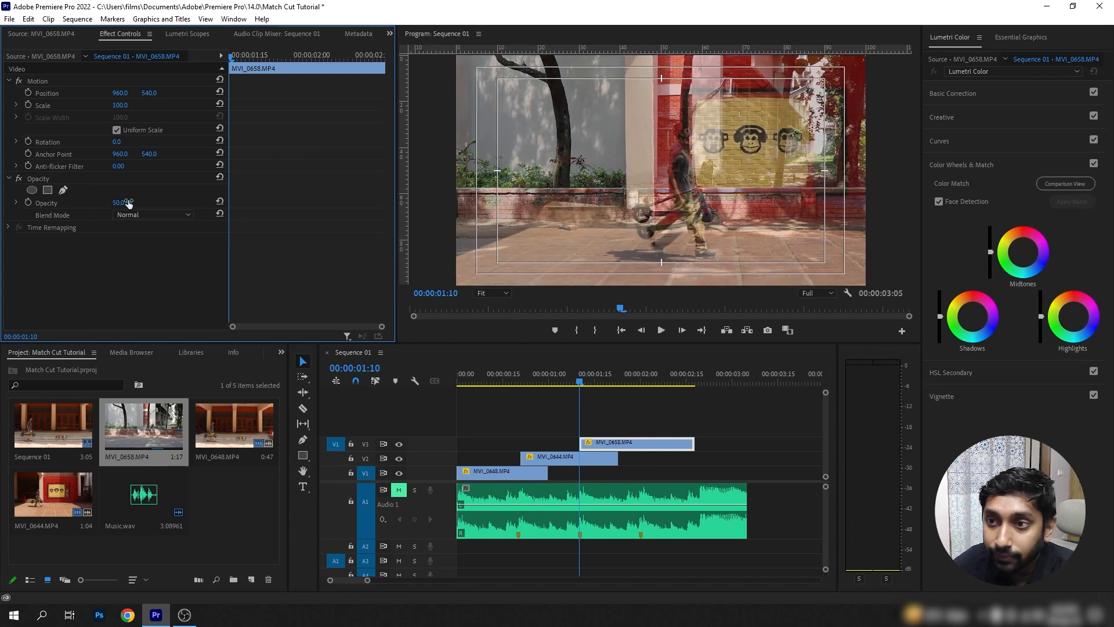
{"action": "left_click", "coordinate": [606, 443]}
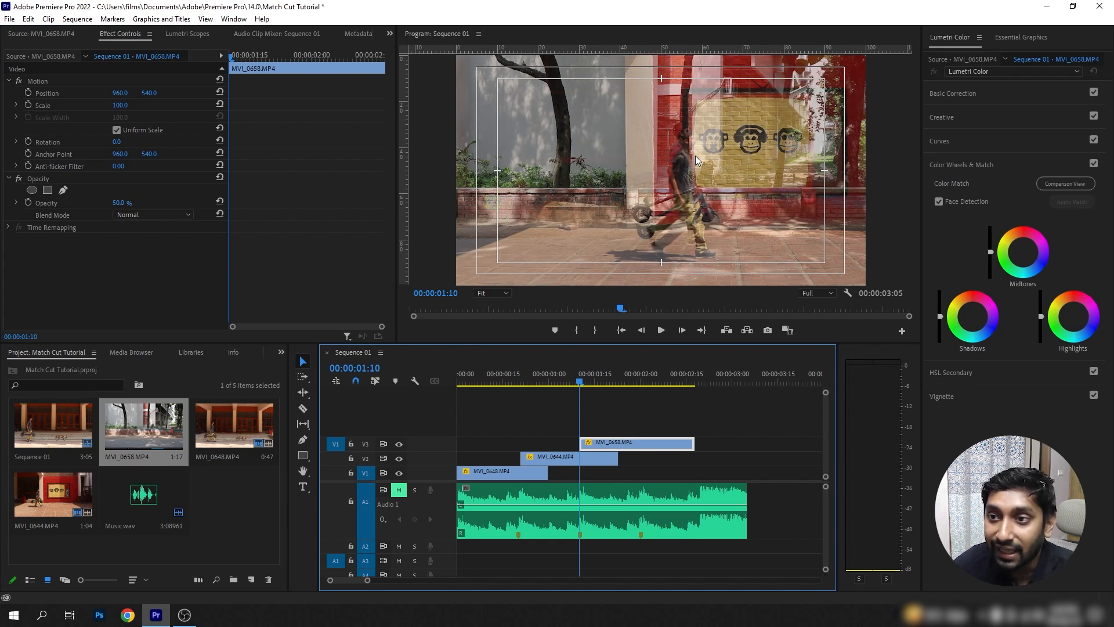
Align the man in the MVI_0658.MP4 clip using scale 108 and position 981, 581, and set the clip's opacity to 100%.
{"action": "left_click_drag", "start_coordinate": [120, 105], "coordinate": [173, 93]}
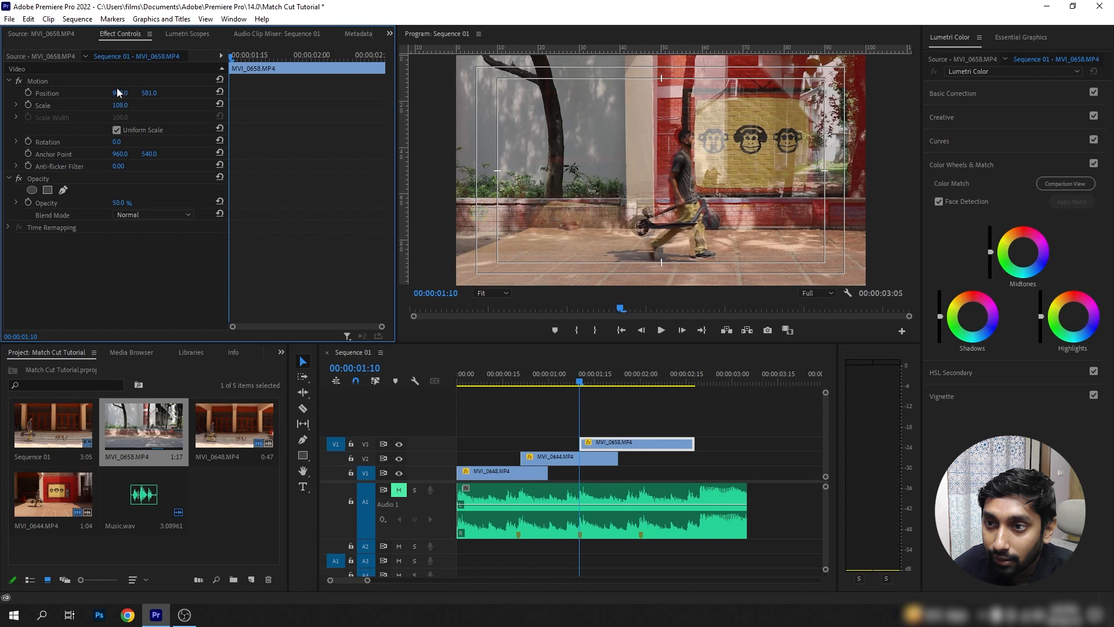
{"action": "left_click_drag", "start_coordinate": [120, 94], "coordinate": [131, 94]}
{"action": "left_click", "coordinate": [129, 201]}
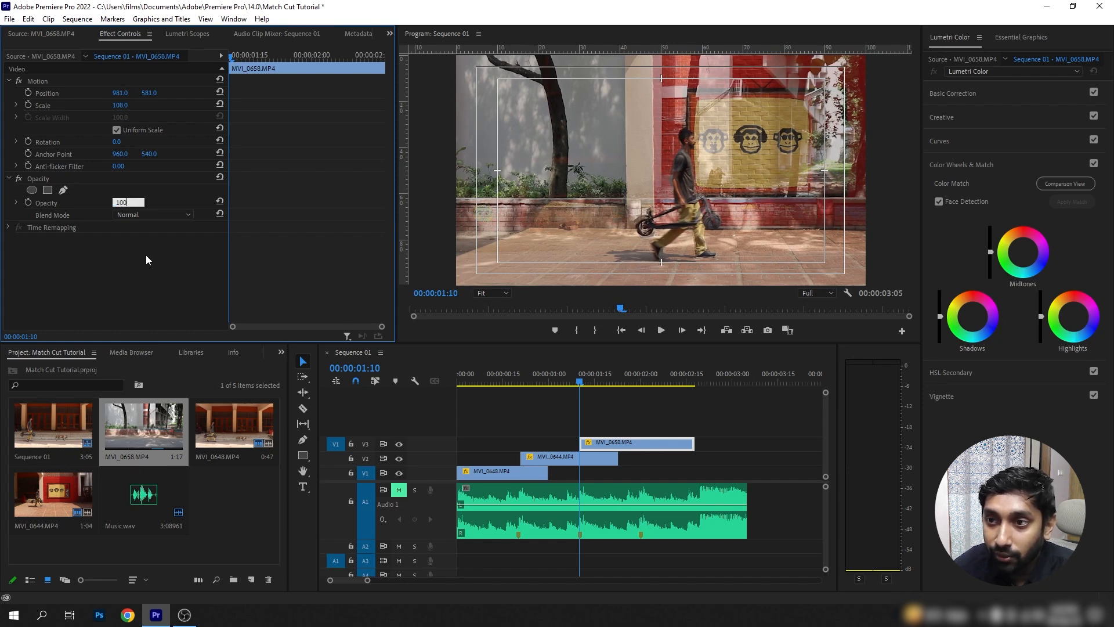
{"action": "key", "text": "Return"}
Play the sequence from the start several times to review the match cuts against the music beats.
{"action": "left_click_drag", "start_coordinate": [579, 383], "coordinate": [365, 389]}
{"action": "key", "text": "space"}
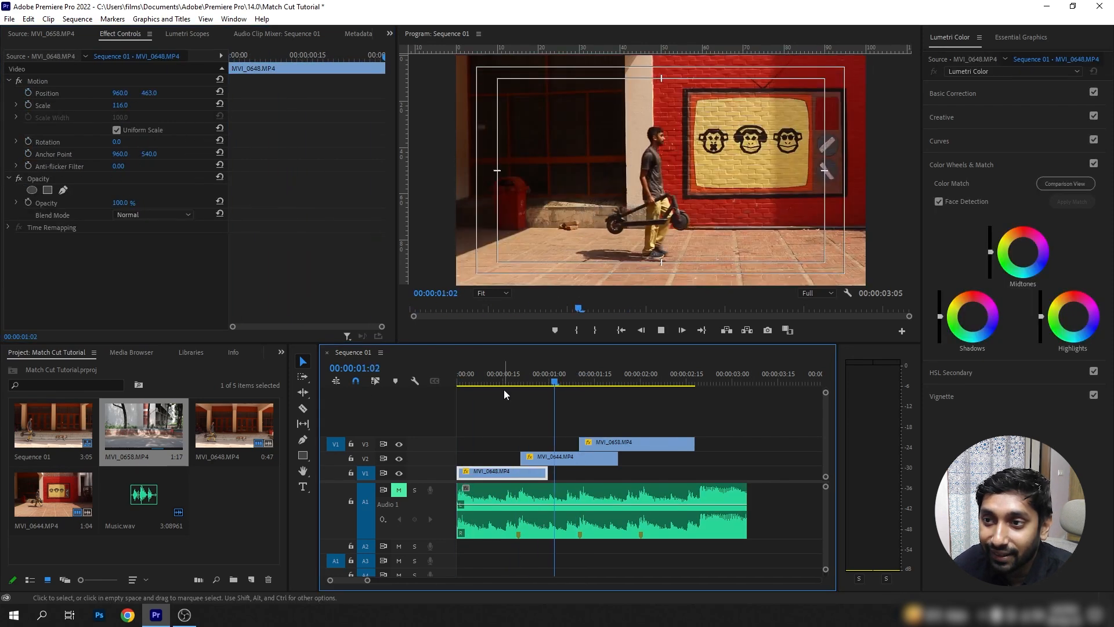
{"action": "key", "text": "space"}
{"action": "key", "text": "Home"}
{"action": "key", "text": "space"}
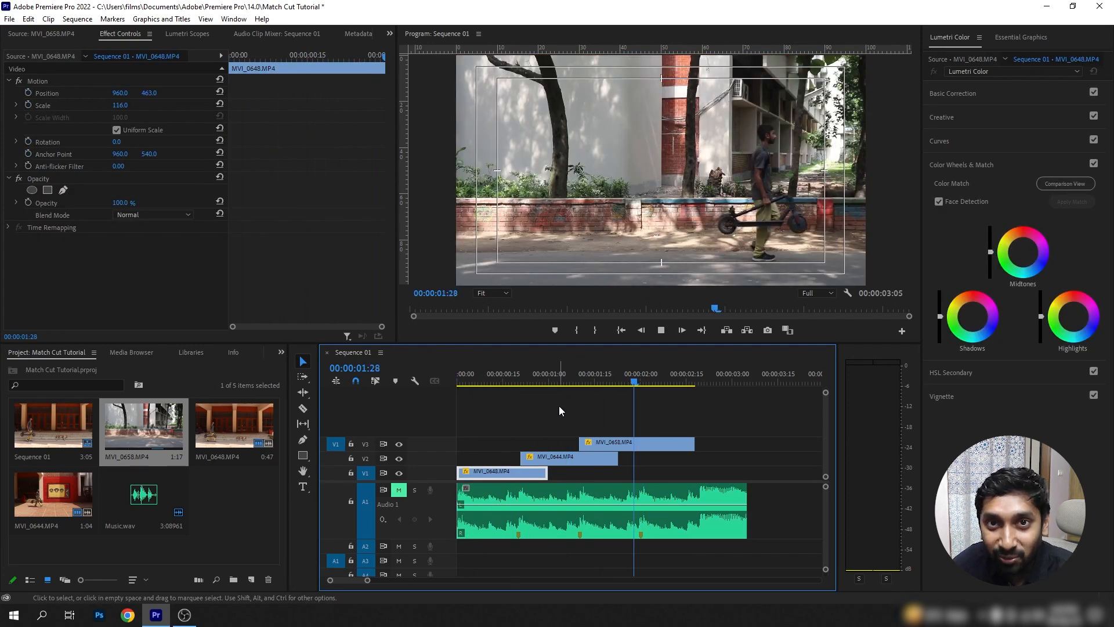
{"action": "key", "text": "Home"}
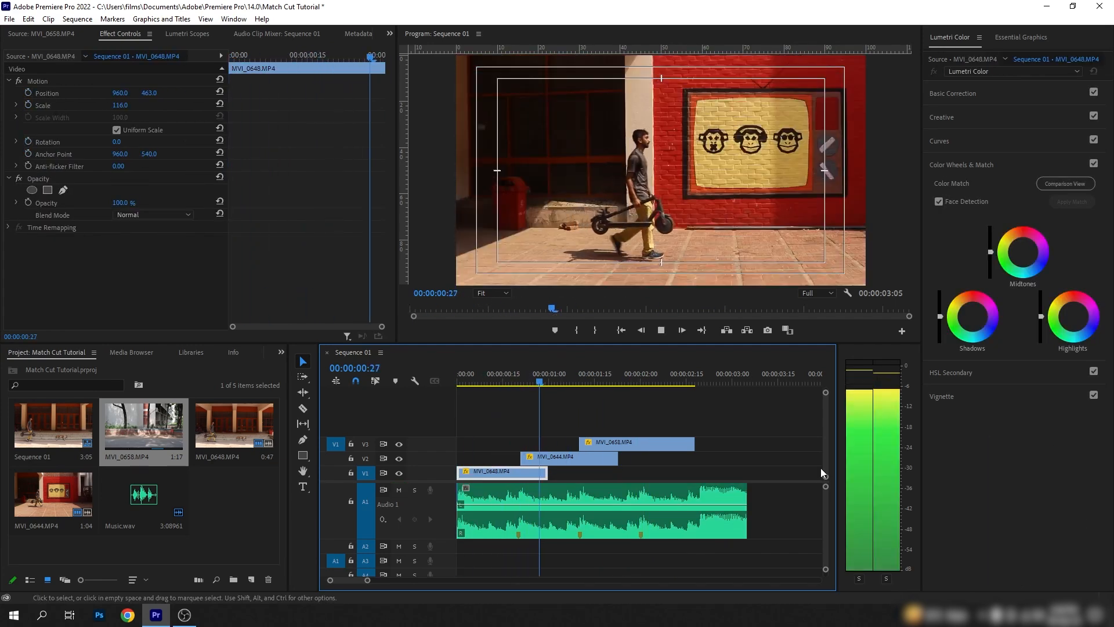
{"action": "key", "text": "space"}
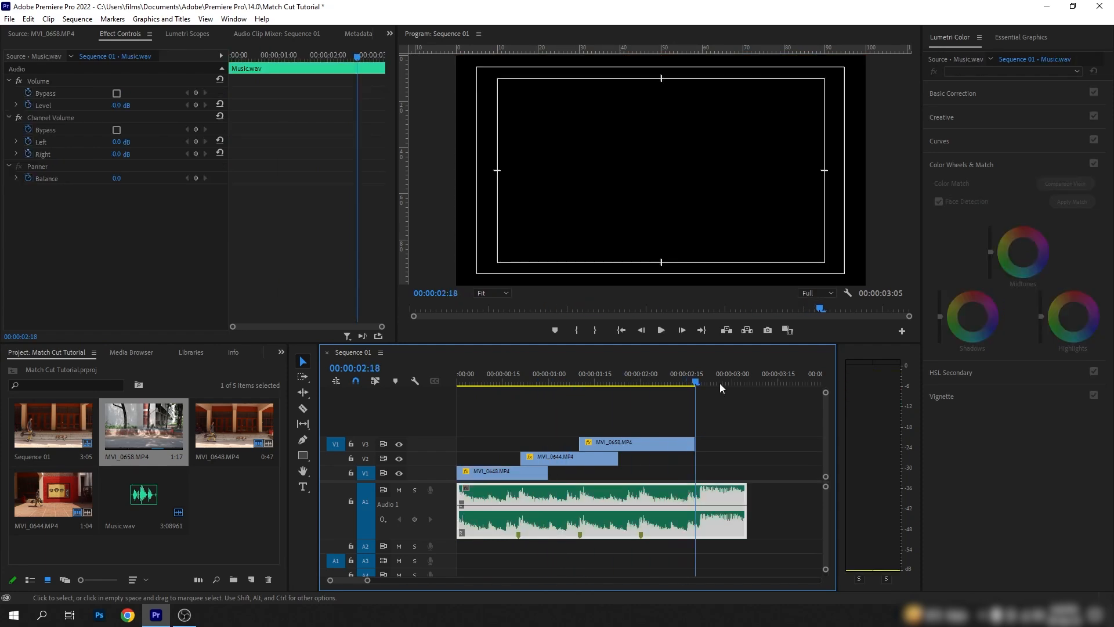
{"action": "key", "text": "Home"}
{"action": "key", "text": "space"}
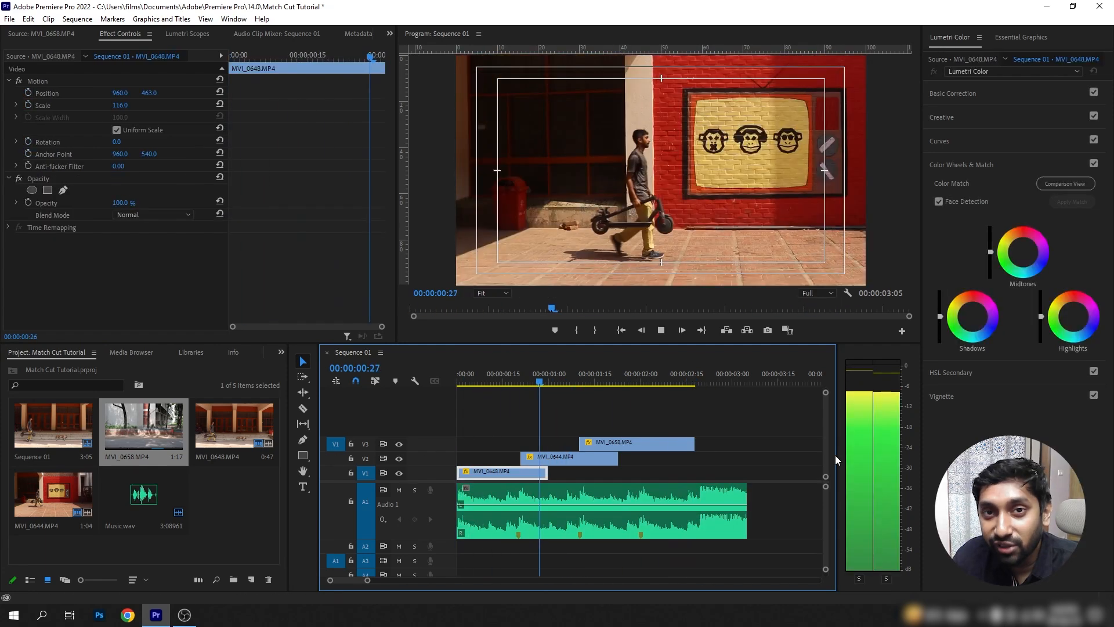
{"action": "key", "text": "space"}
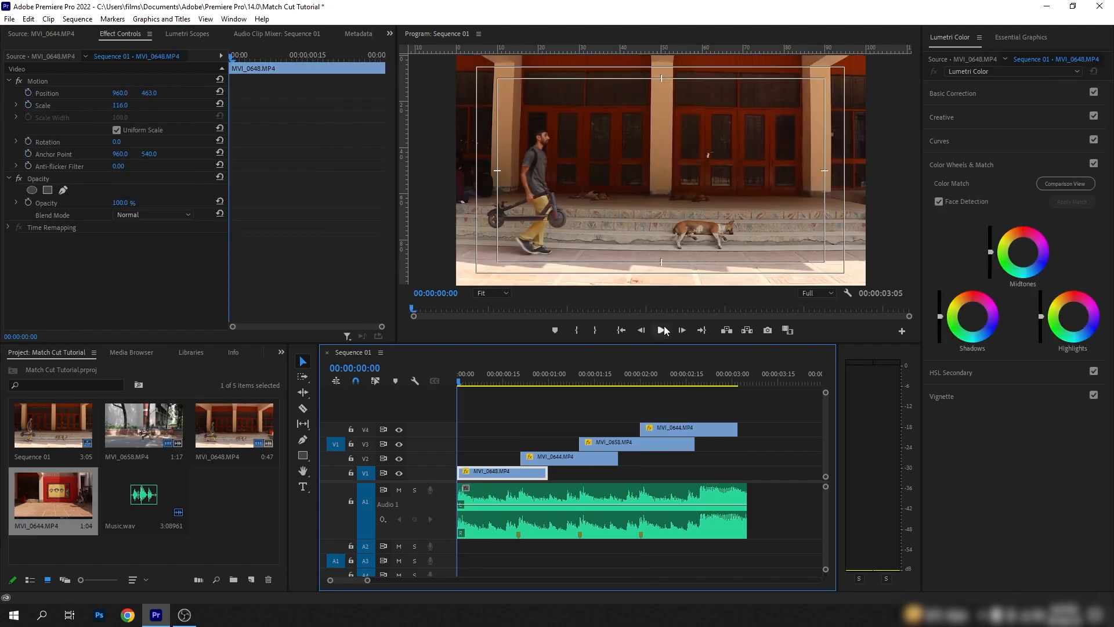
{"action": "left_click", "coordinate": [662, 329]}
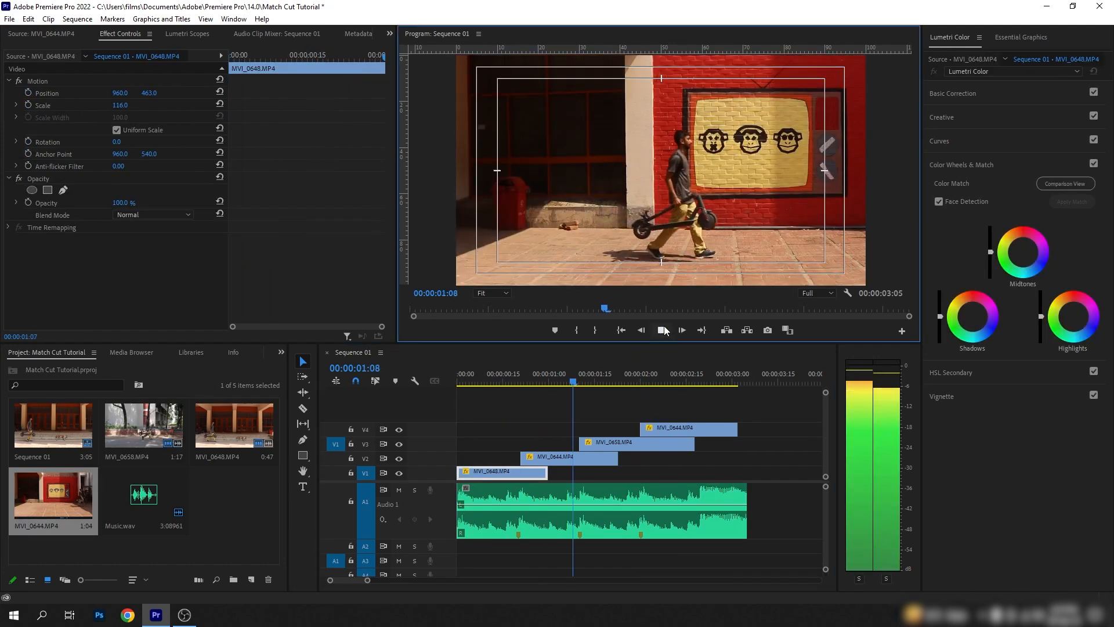